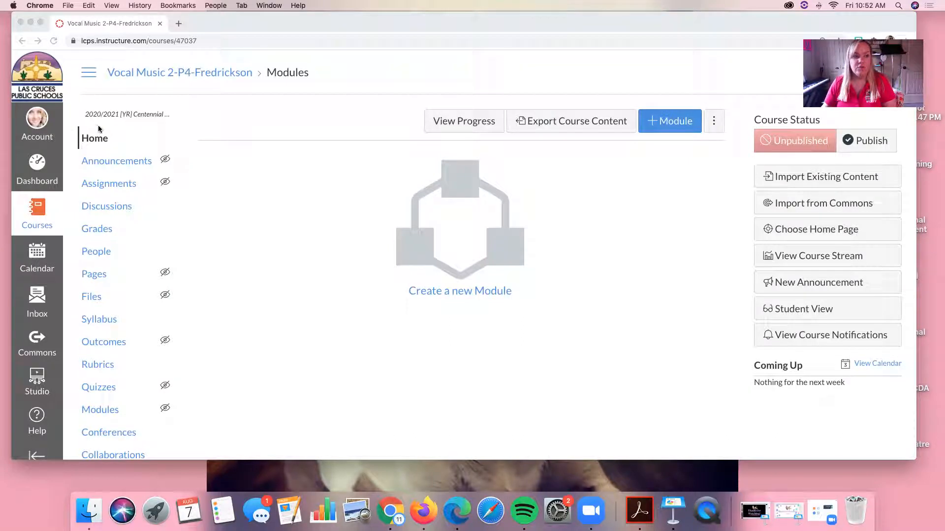
Create a new course page titled "Welcome!"
{"action": "left_click", "coordinate": [96, 274]}
{"action": "left_click", "coordinate": [96, 276]}
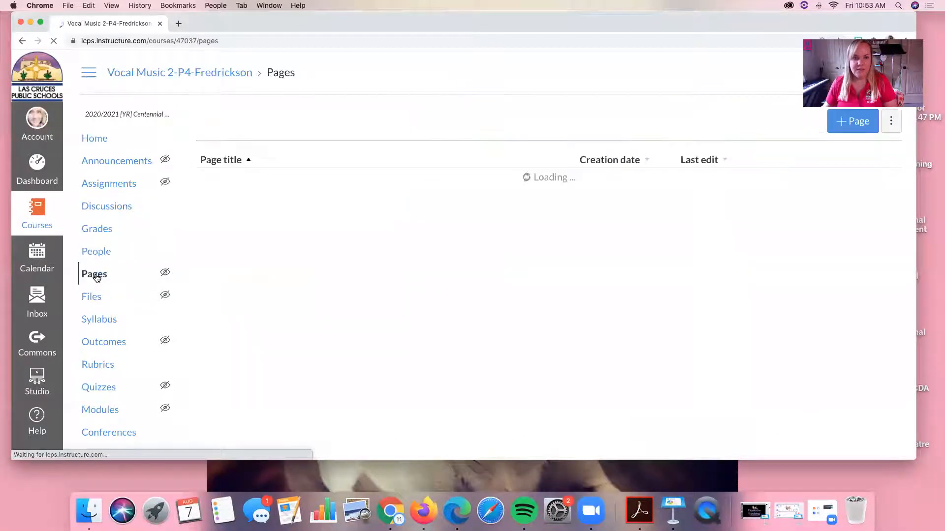
{"action": "left_click", "coordinate": [851, 121]}
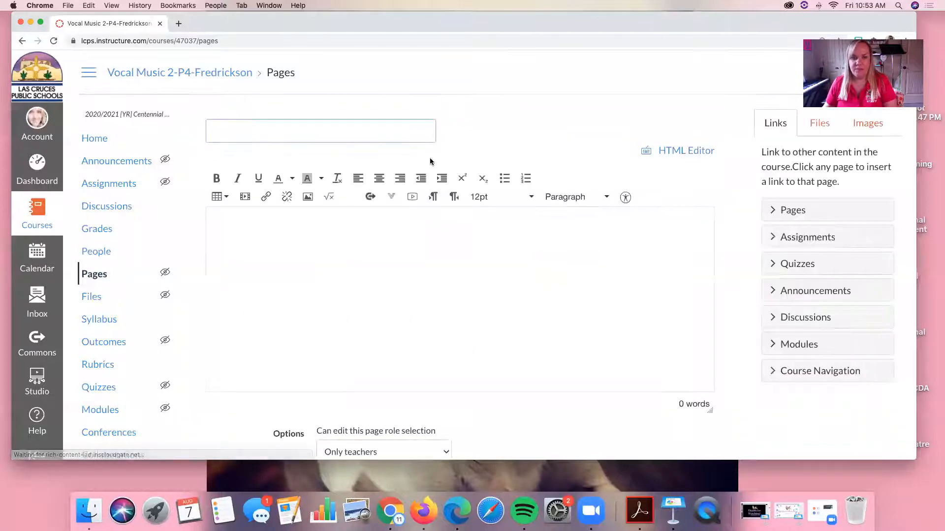
{"action": "type", "text": "Welcom"}
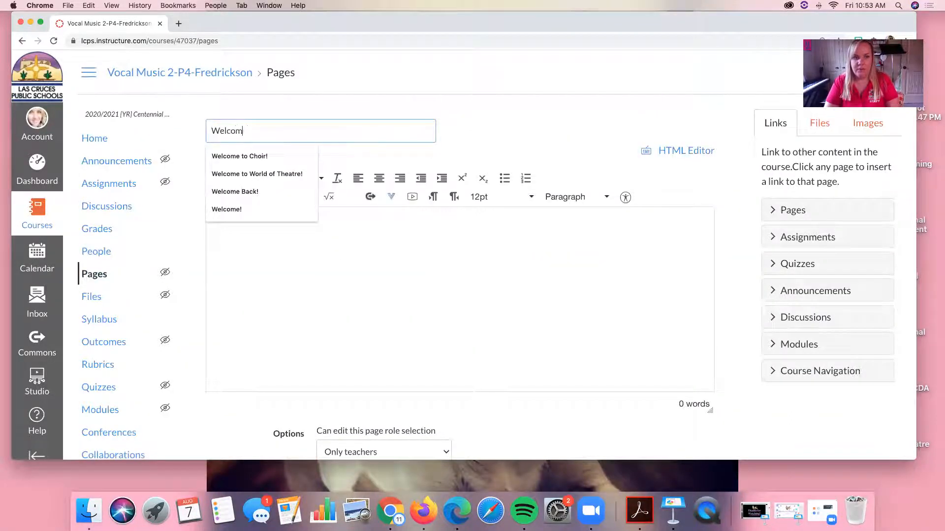
{"action": "type", "text": "e1"}
{"action": "key", "text": "BackSpace"}
{"action": "type", "text": "!"}
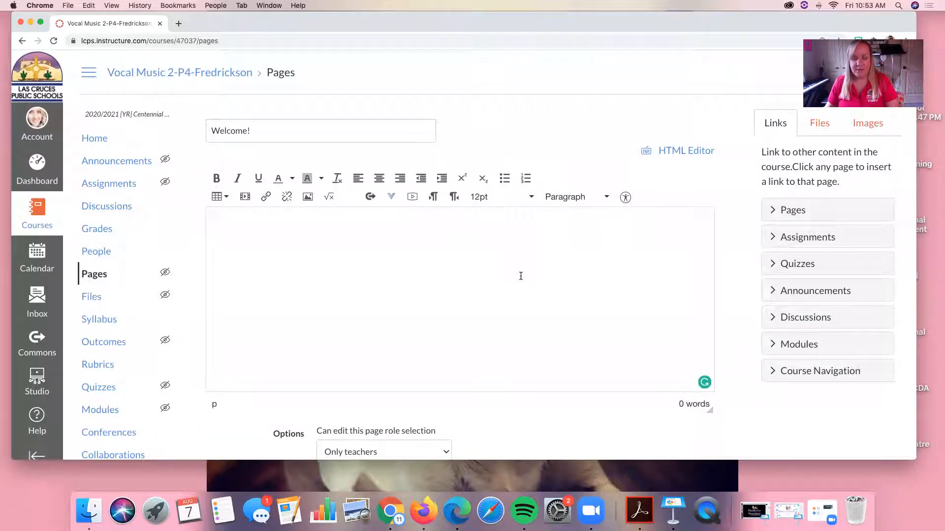
Paste the copied "World of Theatre" welcome letter into the page body
{"action": "type", "text": "Wilkommen! Bienvenue! Welcome... to \"World of Theatre!\" I am so excited to be learning with you this semester. This course is designed to introduce you to Theatre and to help you develop an appreciation and an understanding of the different aspects of theatre, including plays, musicals, actors, playwrights, designers and technicians, directors, traditions, critics and of course the audience! Please carefully read the syllabus below. It will give you an in-depth explanation of every aspect of this class. Make sure you read it carefully before asking a question. The answer is probably in the syllabus! I look forward to exploring theatre with you this semester. If you have any questions at all please email me through Canvas. I will always try and respond within 24 hours. Emails received Friday - Sunday, may not be checked until Monday. Thanks! Christa Fredrickson"}
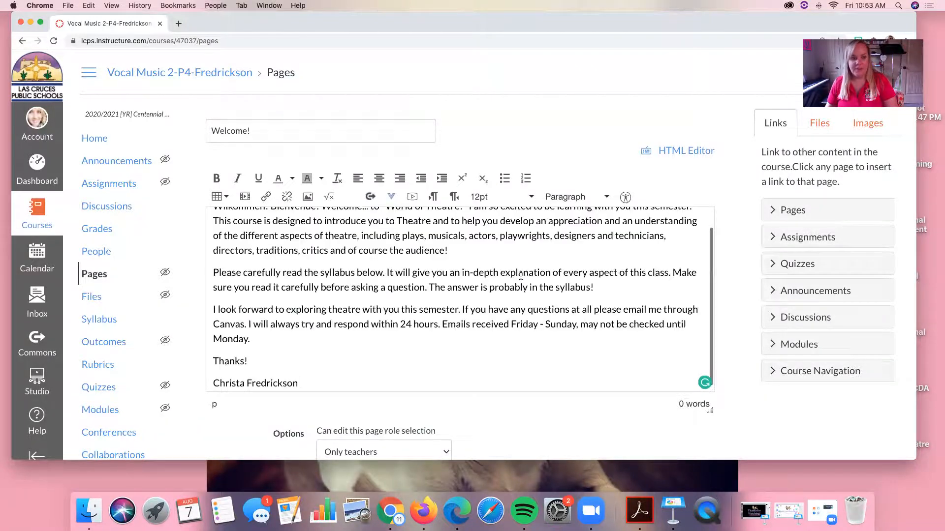
{"action": "scroll", "coordinate": [353, 302], "scroll_direction": "up", "scroll_amount": 1}
{"action": "scroll", "coordinate": [353, 302], "scroll_direction": "down", "scroll_amount": 1}
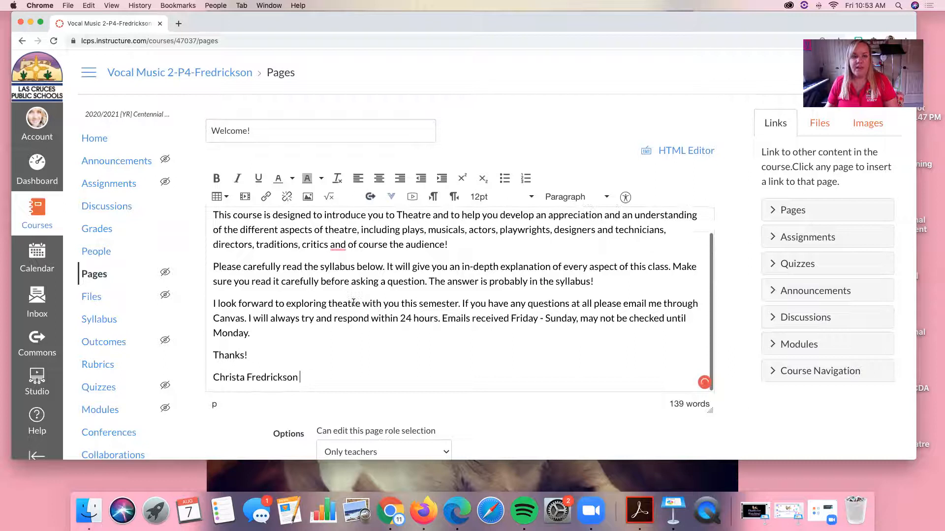
{"action": "scroll", "coordinate": [466, 291], "scroll_direction": "down", "scroll_amount": 3}
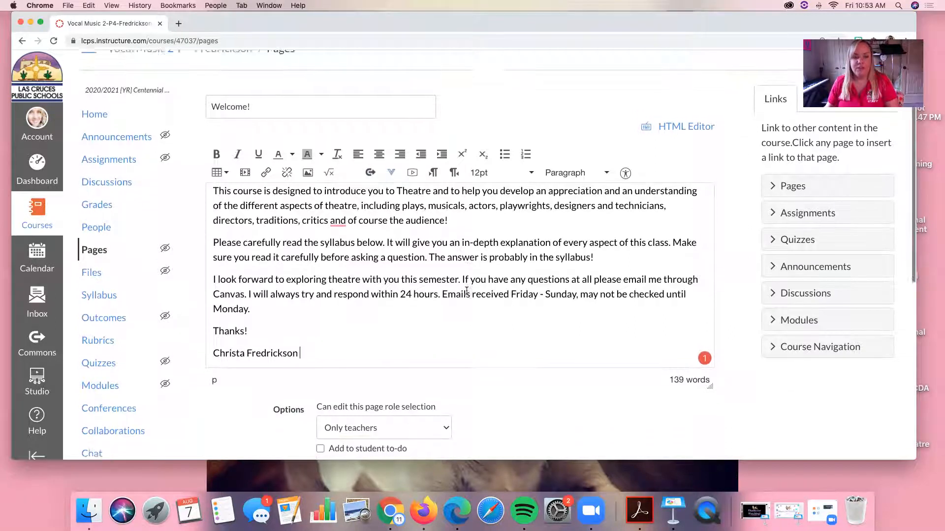
{"action": "scroll", "coordinate": [466, 290], "scroll_direction": "up", "scroll_amount": 3}
{"action": "scroll", "coordinate": [467, 291], "scroll_direction": "down", "scroll_amount": 4}
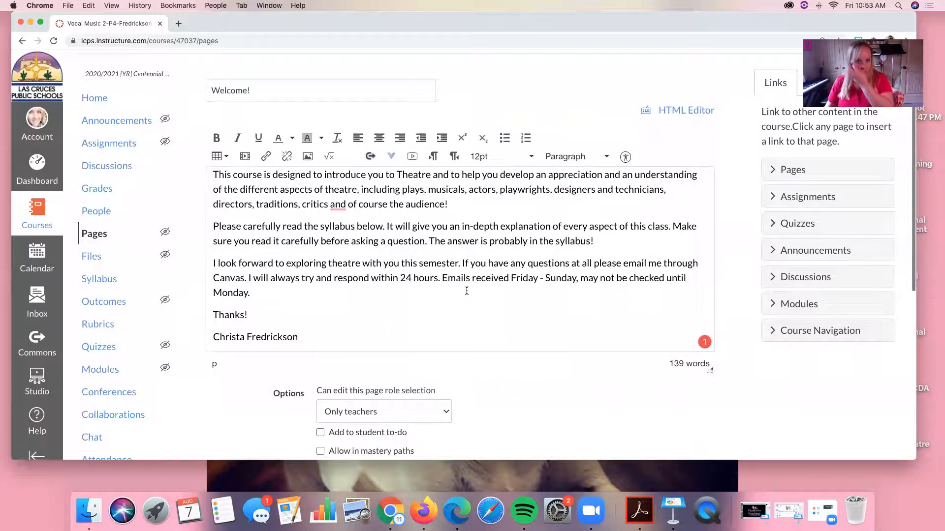
Insert a table with three columns and two rows on a new line below the letter's signature
{"action": "left_click", "coordinate": [466, 291]}
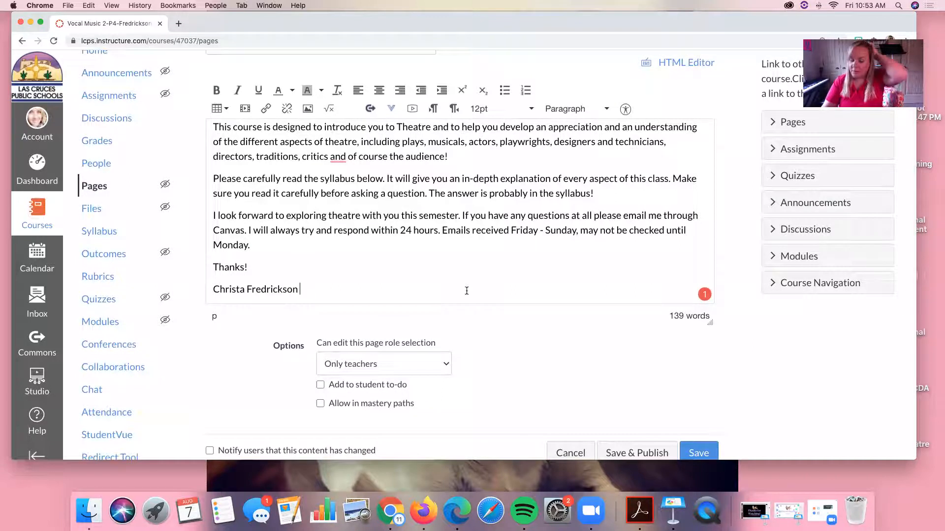
{"action": "key", "text": "Return"}
{"action": "key", "text": "Return"}
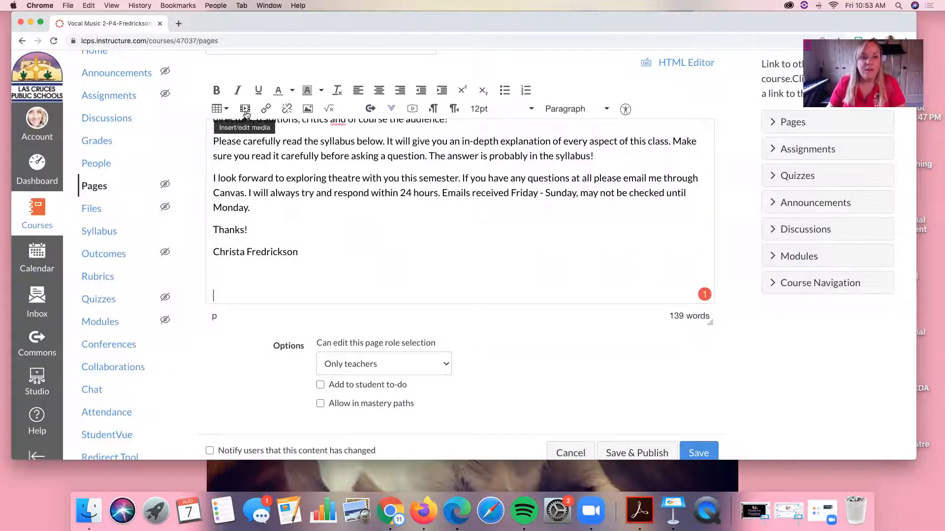
{"action": "left_click", "coordinate": [227, 110]}
{"action": "mouse_move", "coordinate": [233, 124]}
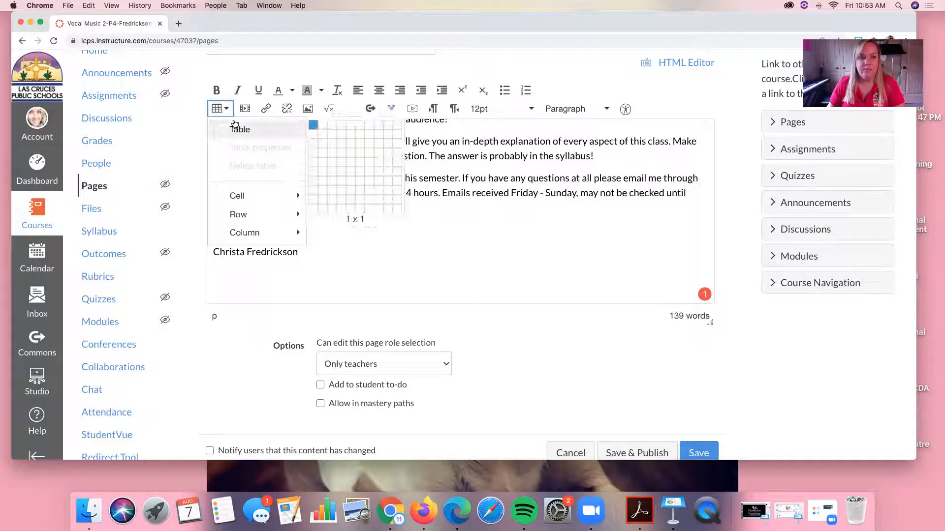
{"action": "left_click", "coordinate": [328, 133]}
Fill the table with Syllabus, Modules and Netiquette in the first row and Resources, Videos and Youtube in the second
{"action": "scroll", "coordinate": [328, 177], "scroll_direction": "down", "scroll_amount": 3}
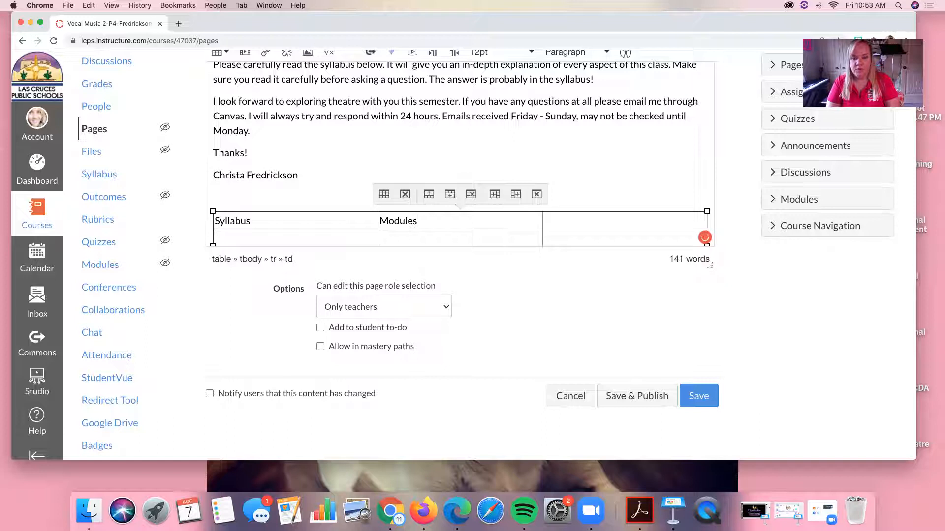
{"action": "type", "text": "quette"}
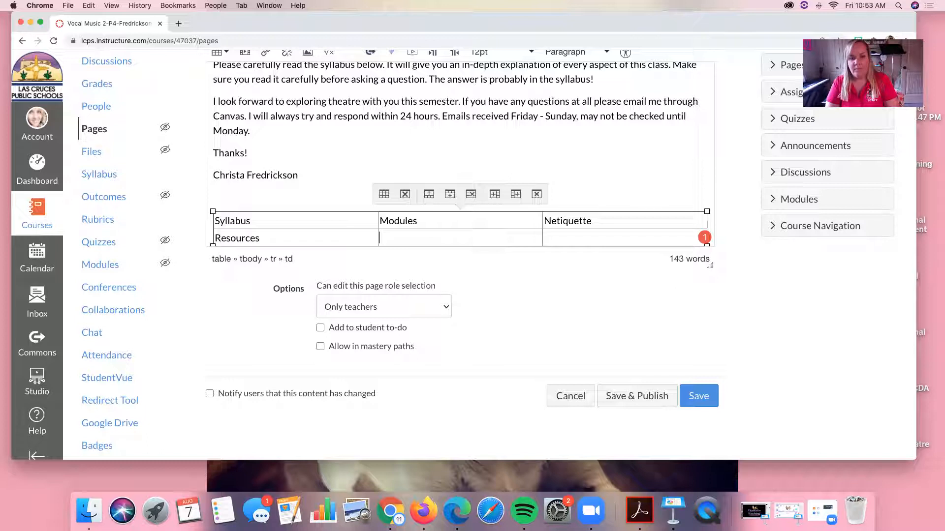
{"action": "key", "text": "Tab"}
{"action": "type", "text": "Yout"}
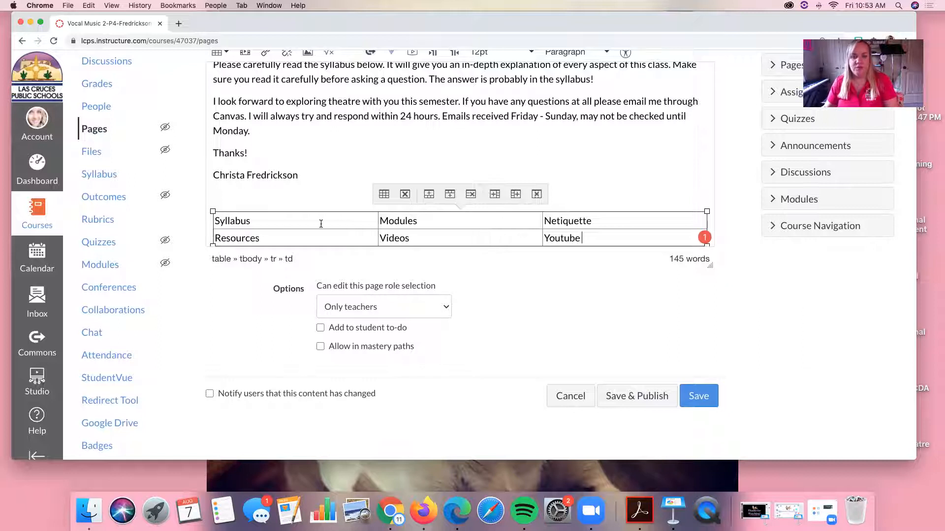
Center the text of the Syllabus, Modules and Netiquette cells in the table's first row
{"action": "scroll", "coordinate": [344, 184], "scroll_direction": "up", "scroll_amount": 3}
{"action": "scroll", "coordinate": [343, 183], "scroll_direction": "down", "scroll_amount": 3}
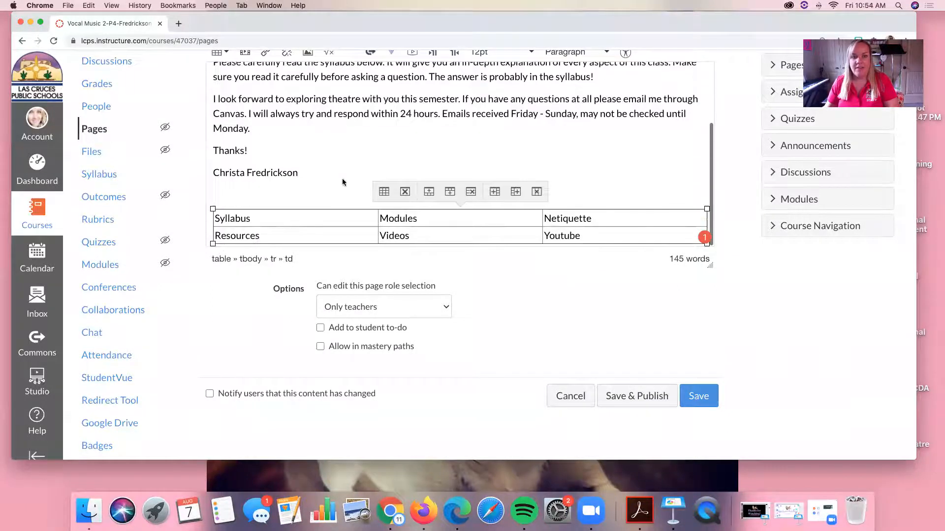
{"action": "double_click", "coordinate": [310, 218]}
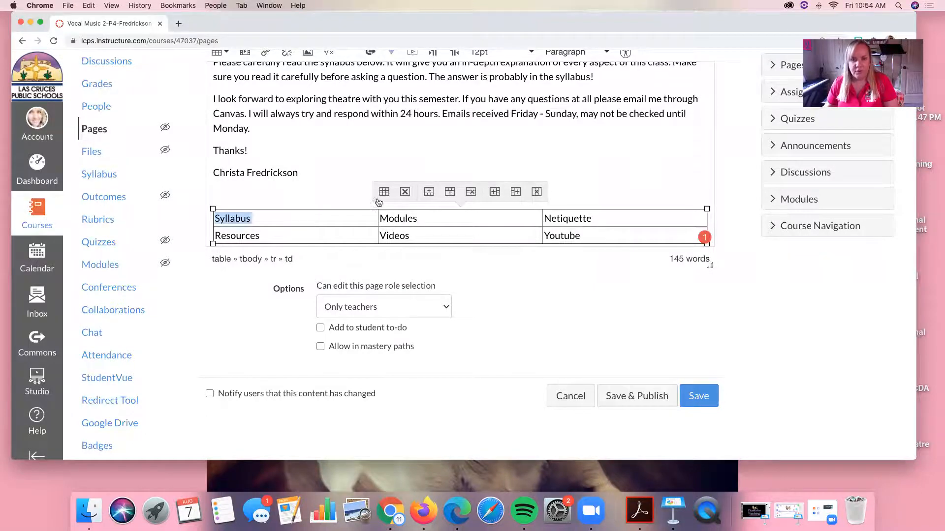
{"action": "scroll", "coordinate": [378, 202], "scroll_direction": "up", "scroll_amount": 5}
{"action": "left_click", "coordinate": [385, 175]}
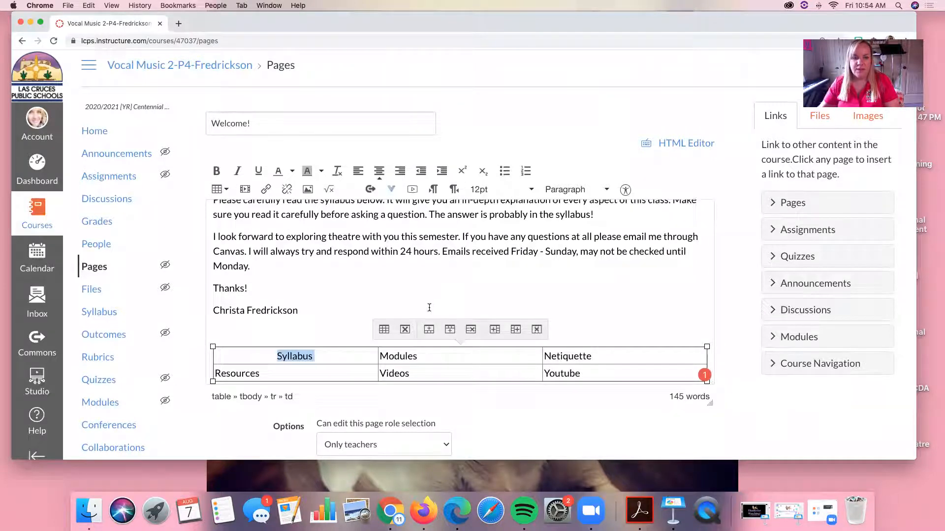
{"action": "double_click", "coordinate": [399, 360]}
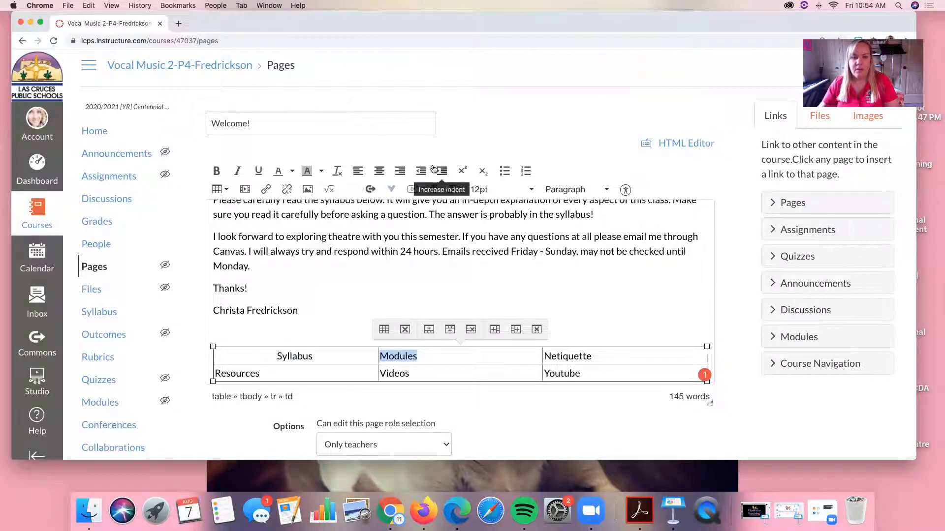
{"action": "left_click", "coordinate": [379, 171]}
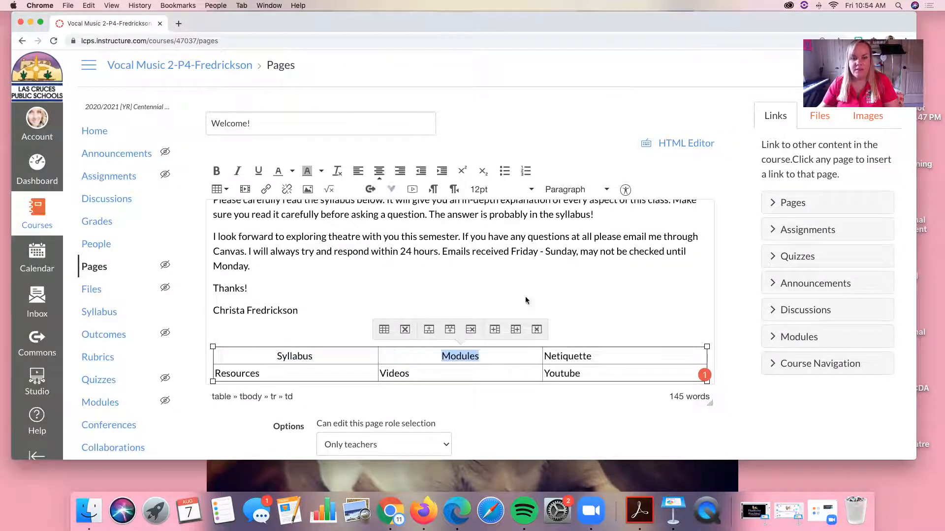
{"action": "double_click", "coordinate": [587, 356]}
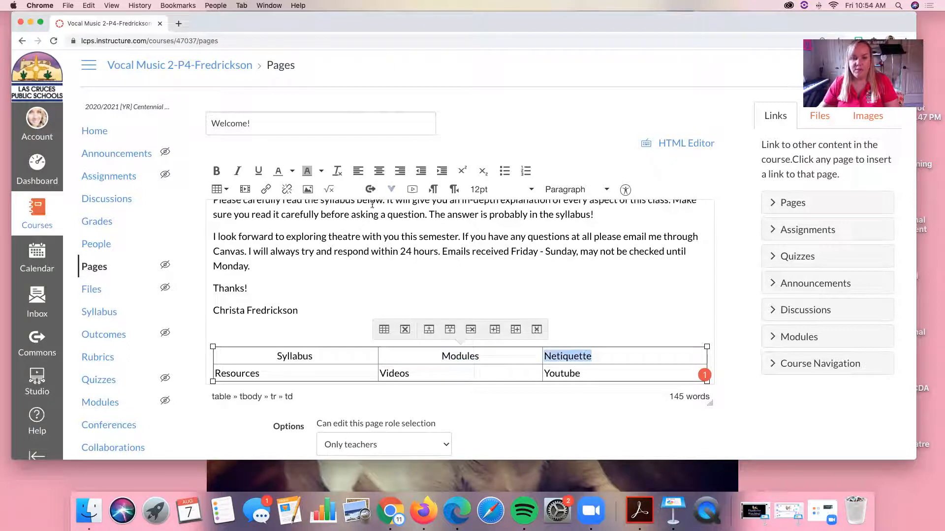
{"action": "left_click", "coordinate": [379, 171]}
Center the text of the Resources, Videos and Youtube cells in the table's second row
{"action": "scroll", "coordinate": [300, 283], "scroll_direction": "down", "scroll_amount": 3}
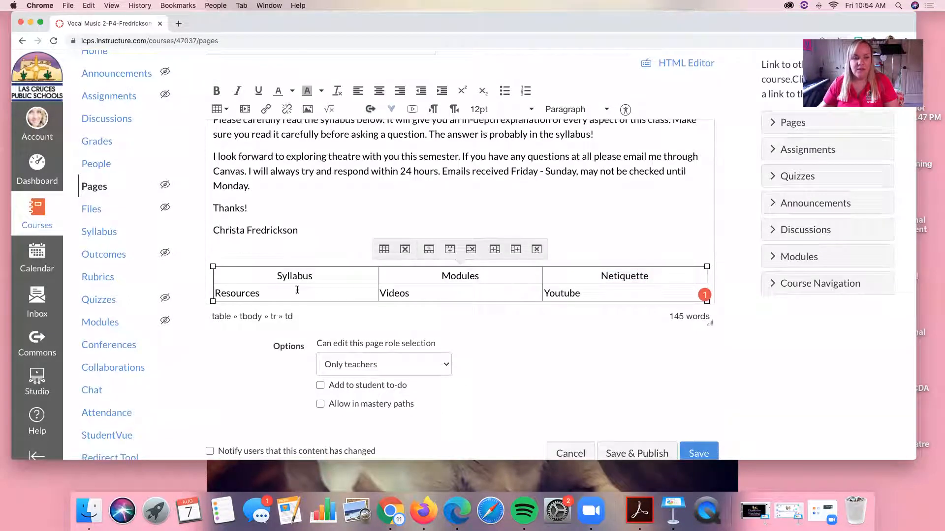
{"action": "triple_click", "coordinate": [297, 290]}
{"action": "left_click", "coordinate": [379, 90]}
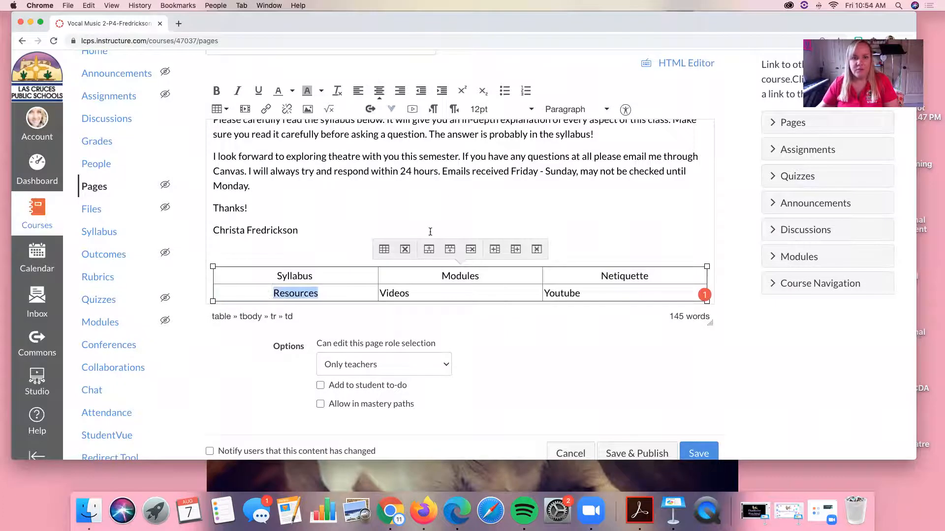
{"action": "triple_click", "coordinate": [416, 291]}
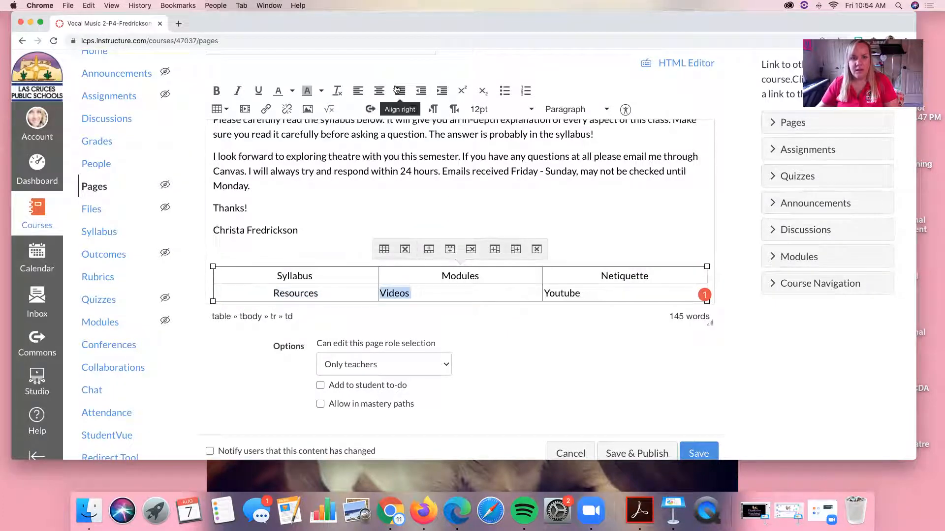
{"action": "left_click", "coordinate": [379, 91]}
{"action": "triple_click", "coordinate": [560, 292]}
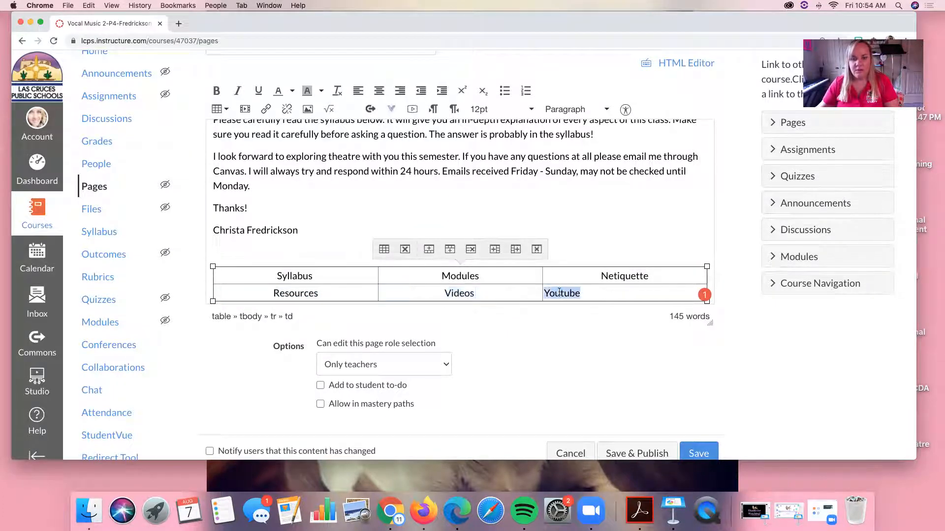
{"action": "left_click", "coordinate": [379, 90]}
Add the centered bold heading "GET TO KNOW YOUR CANVAS COURSE" on the empty line above the table
{"action": "left_click", "coordinate": [341, 246]}
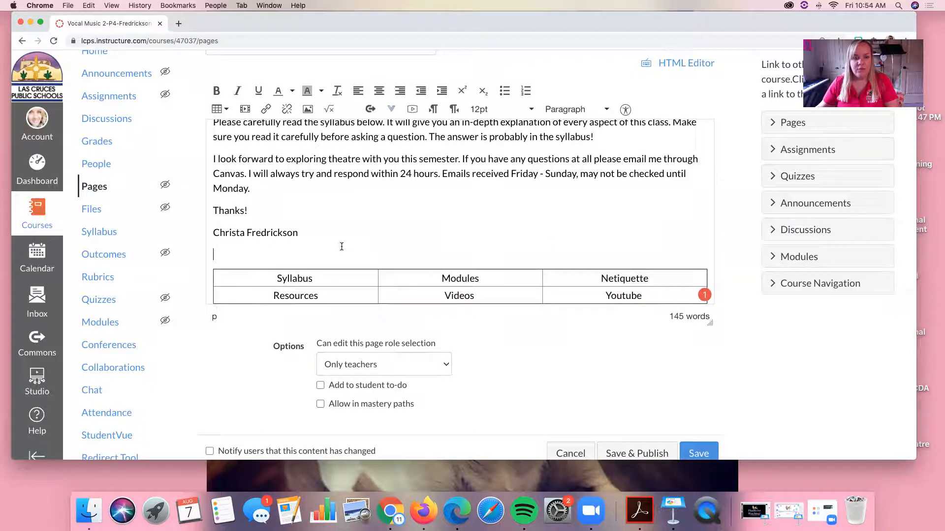
{"action": "left_click", "coordinate": [379, 91]}
{"action": "type", "text": "GET TO KNOW YOUR CANVAS COURSE"}
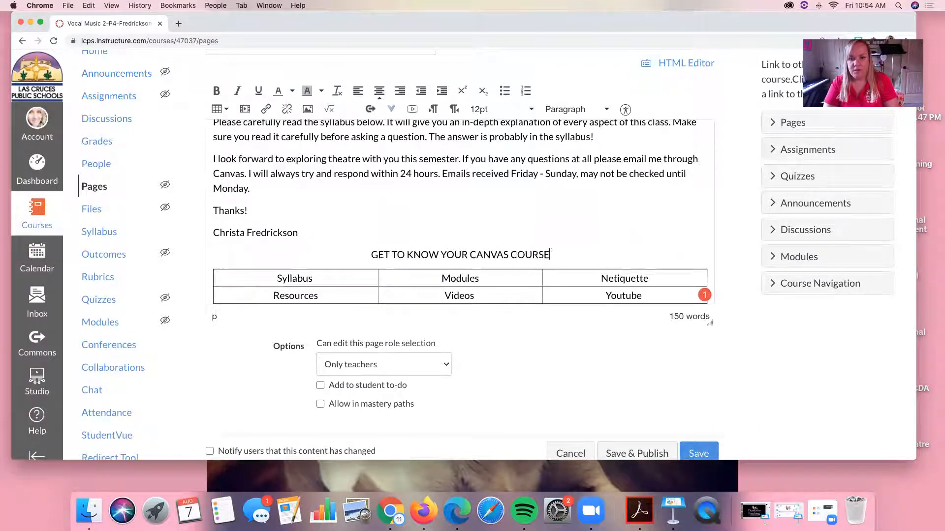
{"action": "left_click_drag", "start_coordinate": [550, 249], "coordinate": [379, 253]}
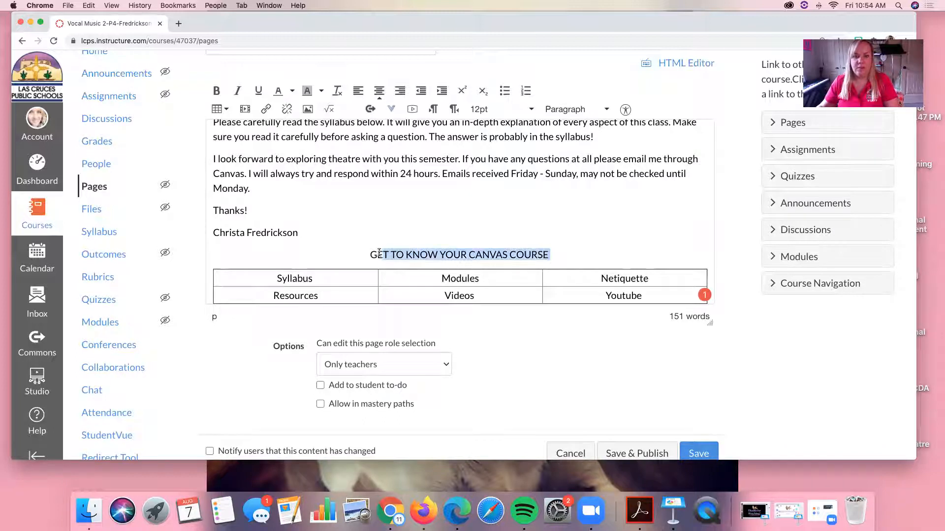
{"action": "left_click", "coordinate": [216, 91]}
{"action": "left_click", "coordinate": [446, 237]}
Save the Welcome! page and publish it
{"action": "scroll", "coordinate": [446, 236], "scroll_direction": "down", "scroll_amount": 5}
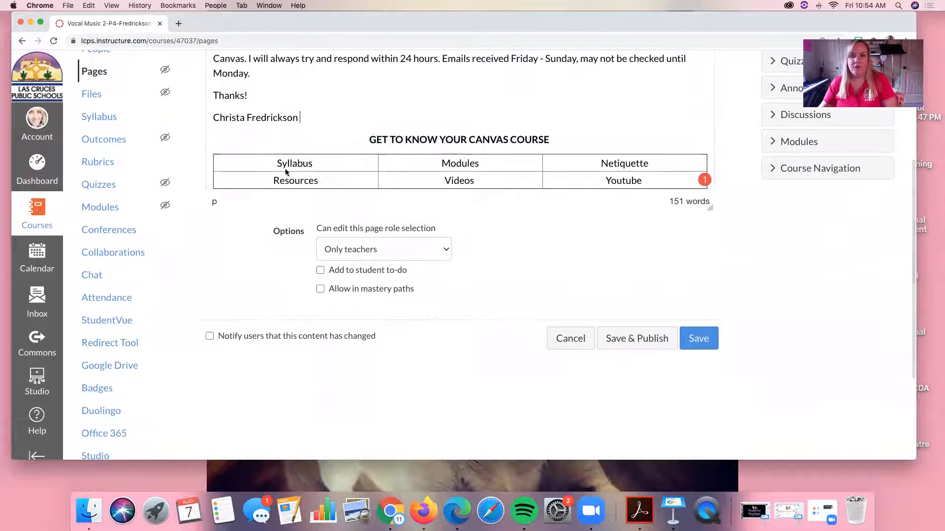
{"action": "scroll", "coordinate": [379, 216], "scroll_direction": "up", "scroll_amount": 2}
{"action": "scroll", "coordinate": [383, 214], "scroll_direction": "down", "scroll_amount": 3}
{"action": "scroll", "coordinate": [384, 218], "scroll_direction": "up", "scroll_amount": 3}
{"action": "scroll", "coordinate": [384, 218], "scroll_direction": "up", "scroll_amount": 1}
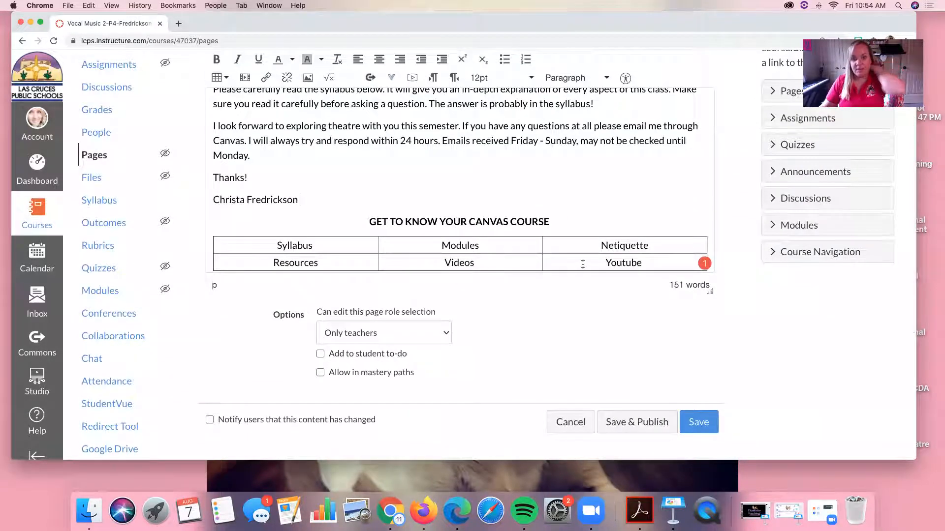
{"action": "scroll", "coordinate": [528, 239], "scroll_direction": "up", "scroll_amount": 2}
{"action": "scroll", "coordinate": [529, 238], "scroll_direction": "up", "scroll_amount": 2}
{"action": "scroll", "coordinate": [528, 238], "scroll_direction": "up", "scroll_amount": 2}
{"action": "scroll", "coordinate": [528, 238], "scroll_direction": "down", "scroll_amount": 2}
{"action": "scroll", "coordinate": [528, 239], "scroll_direction": "down", "scroll_amount": 4}
{"action": "left_click", "coordinate": [697, 402]}
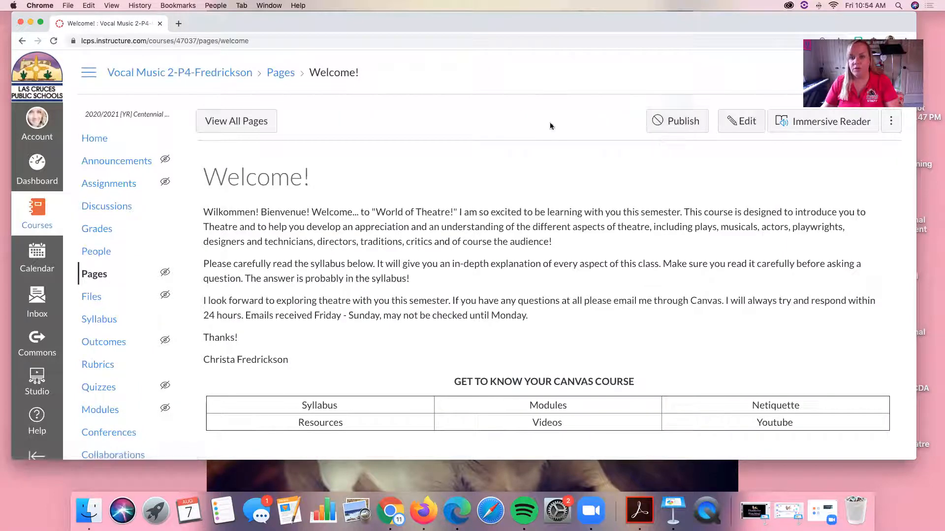
{"action": "left_click", "coordinate": [671, 123]}
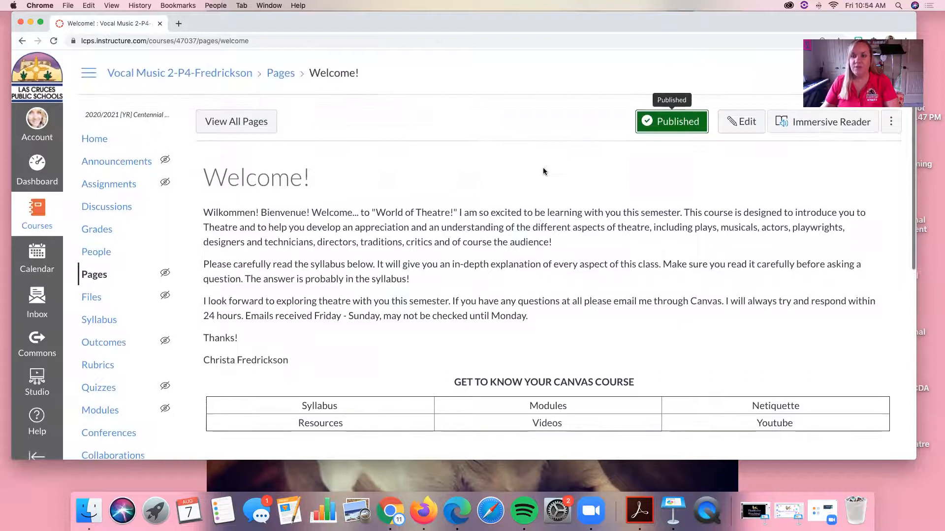
Set the published Welcome! page as the course's front page
{"action": "left_click", "coordinate": [892, 123]}
{"action": "left_click", "coordinate": [863, 199]}
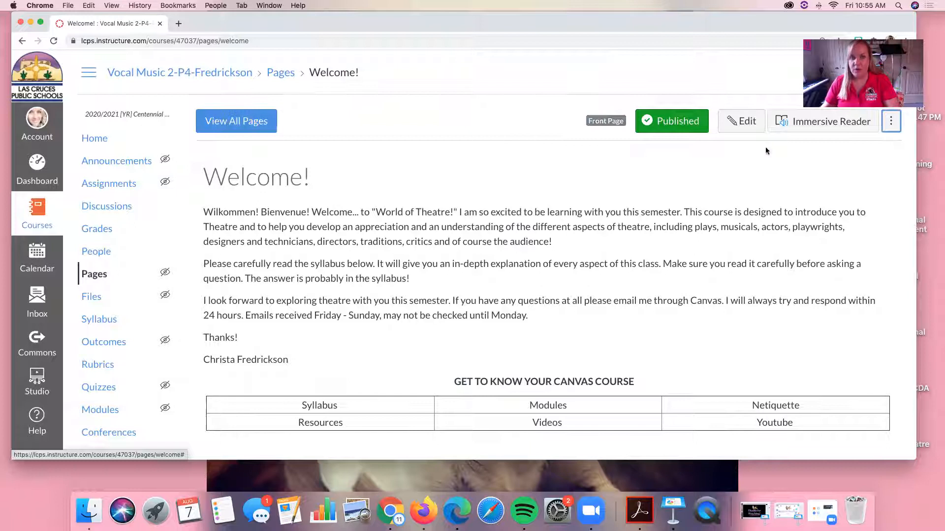
Make the Welcome! pages front page the course's home page and review how it displays
{"action": "left_click", "coordinate": [85, 140]}
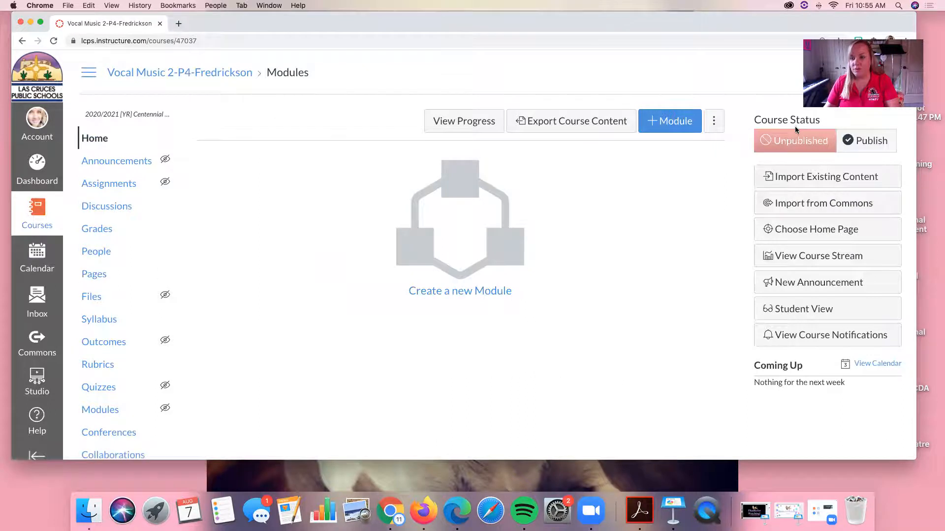
{"action": "left_click", "coordinate": [787, 229]}
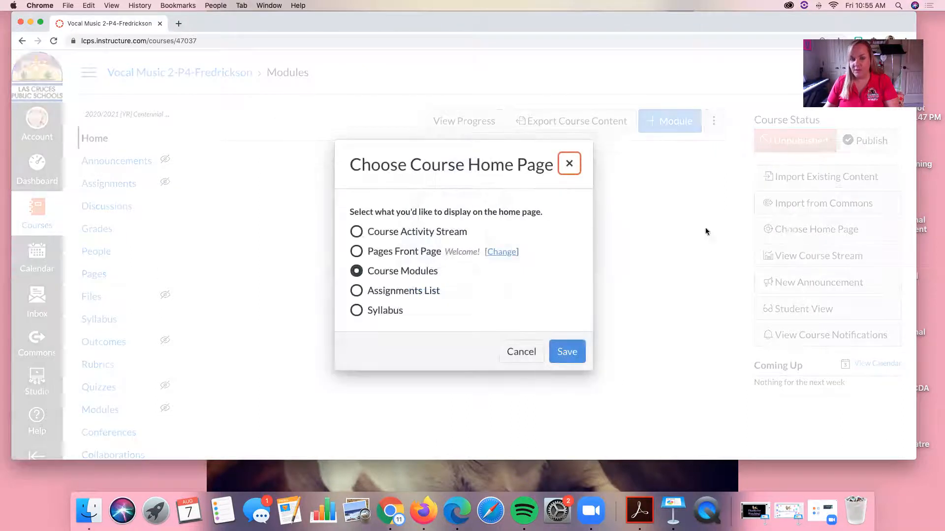
{"action": "left_click", "coordinate": [356, 251]}
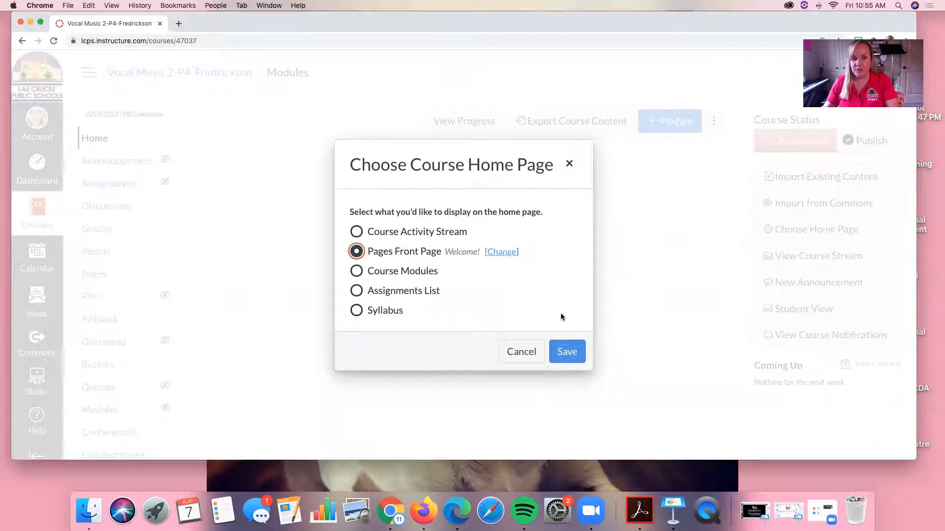
{"action": "left_click", "coordinate": [550, 346]}
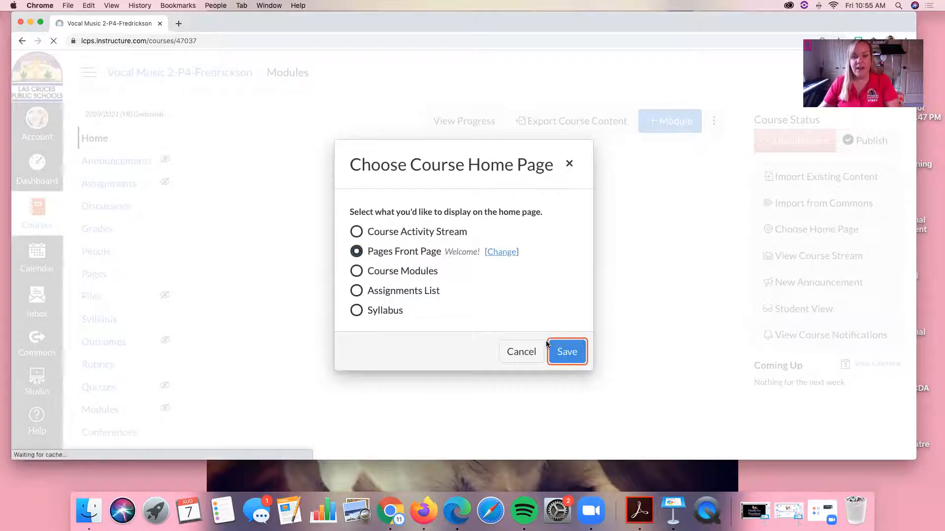
{"action": "scroll", "coordinate": [447, 334], "scroll_direction": "down", "scroll_amount": 5}
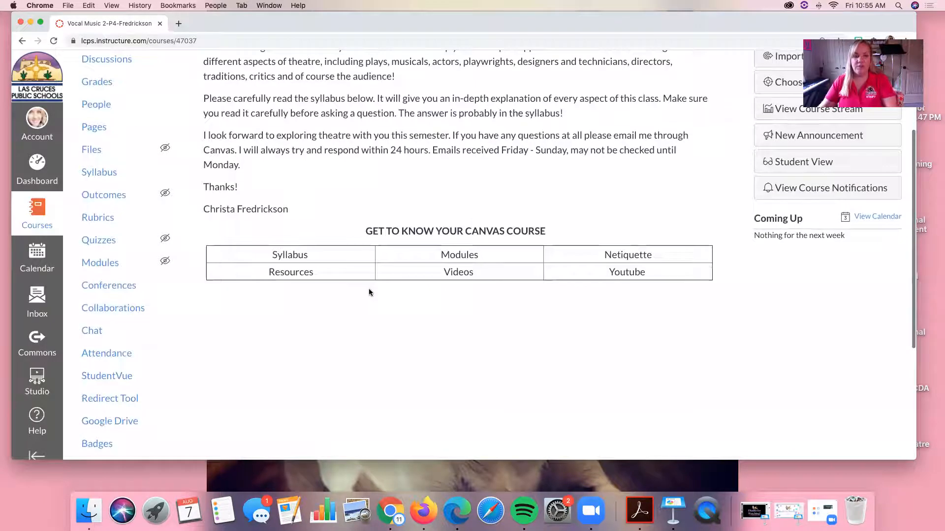
{"action": "scroll", "coordinate": [447, 334], "scroll_direction": "up", "scroll_amount": 4}
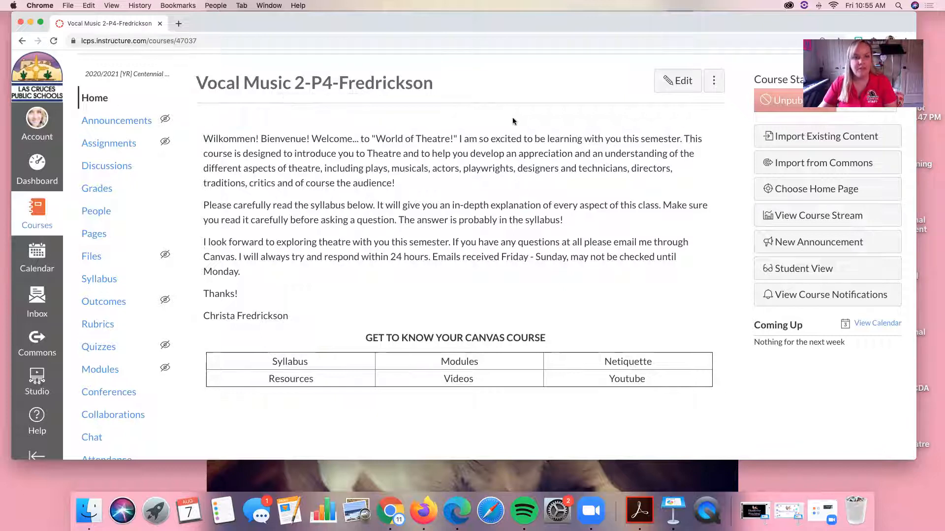
{"action": "scroll", "coordinate": [310, 154], "scroll_direction": "down", "scroll_amount": 2}
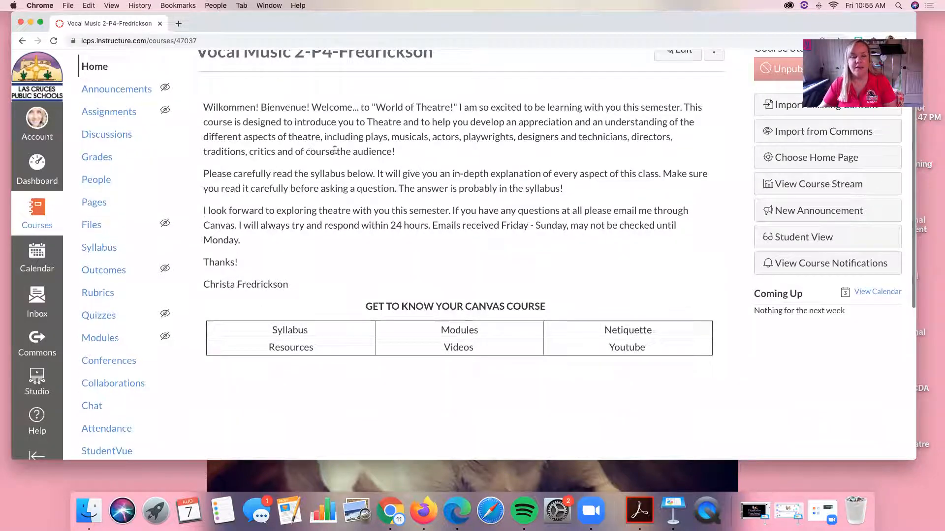
{"action": "scroll", "coordinate": [296, 154], "scroll_direction": "up", "scroll_amount": 3}
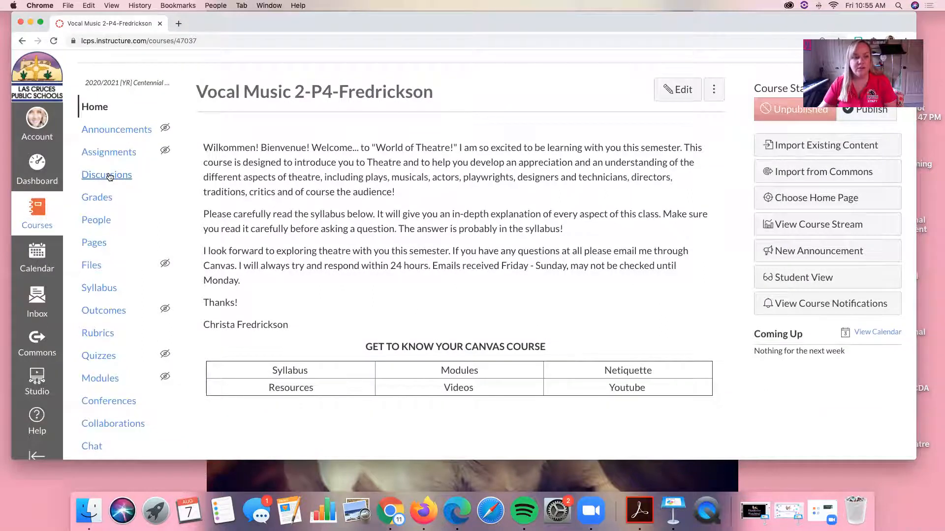
In the course settings, change the course name to "Theatre"
{"action": "scroll", "coordinate": [109, 177], "scroll_direction": "down", "scroll_amount": 7}
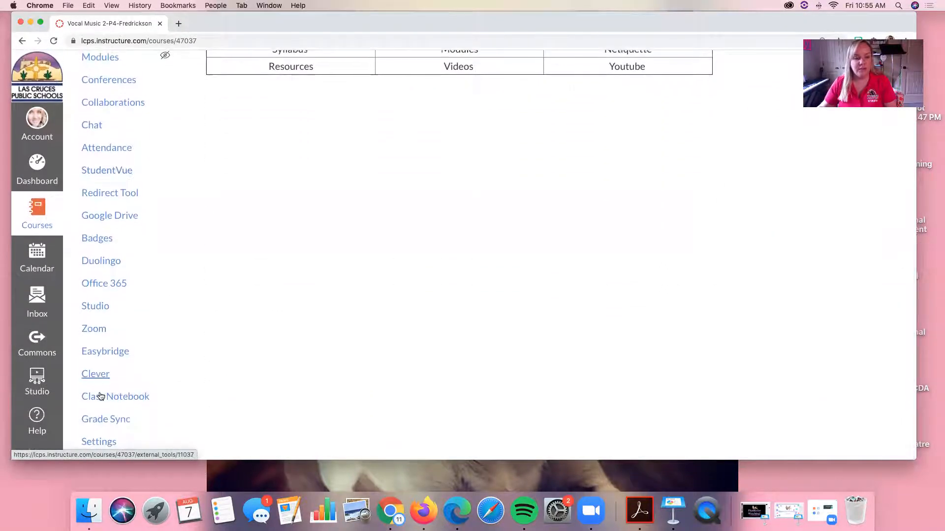
{"action": "left_click", "coordinate": [102, 442]}
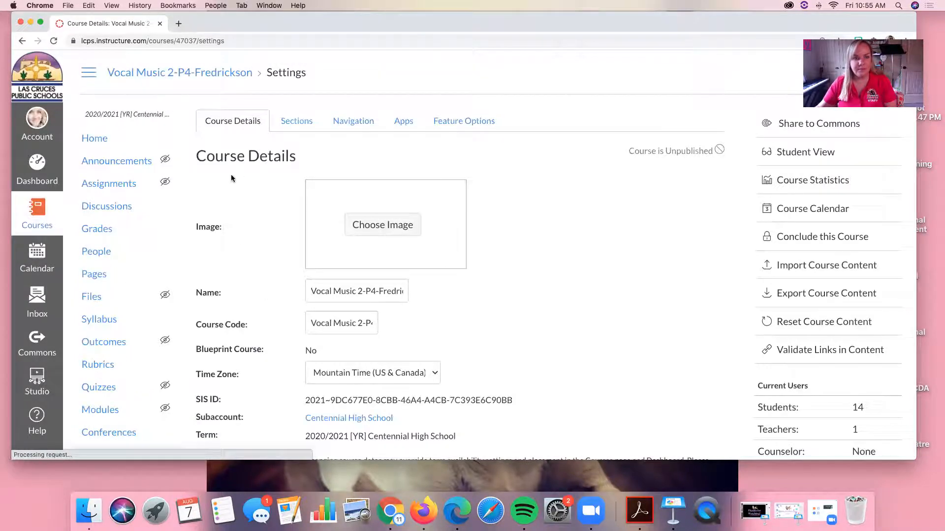
{"action": "scroll", "coordinate": [348, 207], "scroll_direction": "down", "scroll_amount": 3}
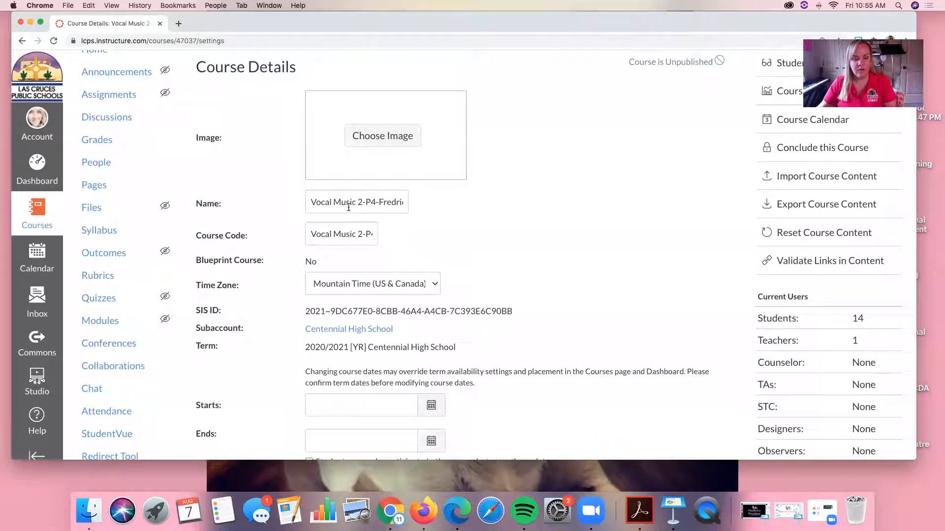
{"action": "triple_click", "coordinate": [348, 207]}
{"action": "type", "text": "THeat"}
{"action": "key", "text": "BackSpace"}
{"action": "key", "text": "BackSpace"}
{"action": "key", "text": "BackSpace"}
{"action": "key", "text": "BackSpace"}
{"action": "type", "text": "heatre"}
{"action": "key", "text": "Tab"}
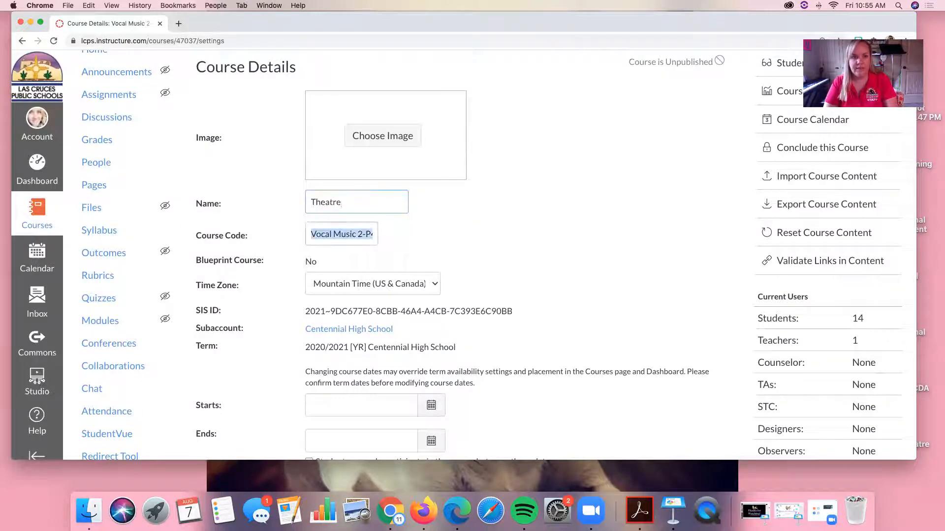
Set the course code to "4th Period" and save the updated course details
{"action": "type", "text": "4th Period"}
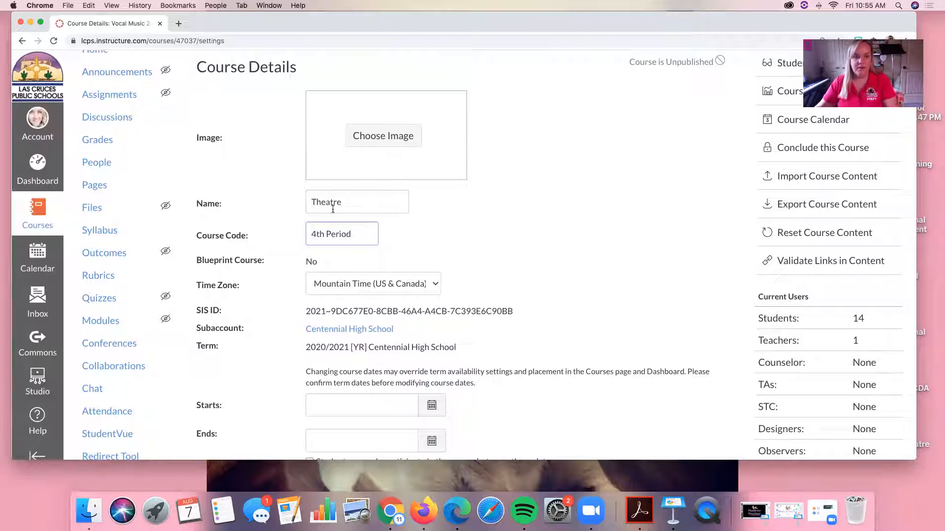
{"action": "scroll", "coordinate": [209, 74], "scroll_direction": "up", "scroll_amount": 4}
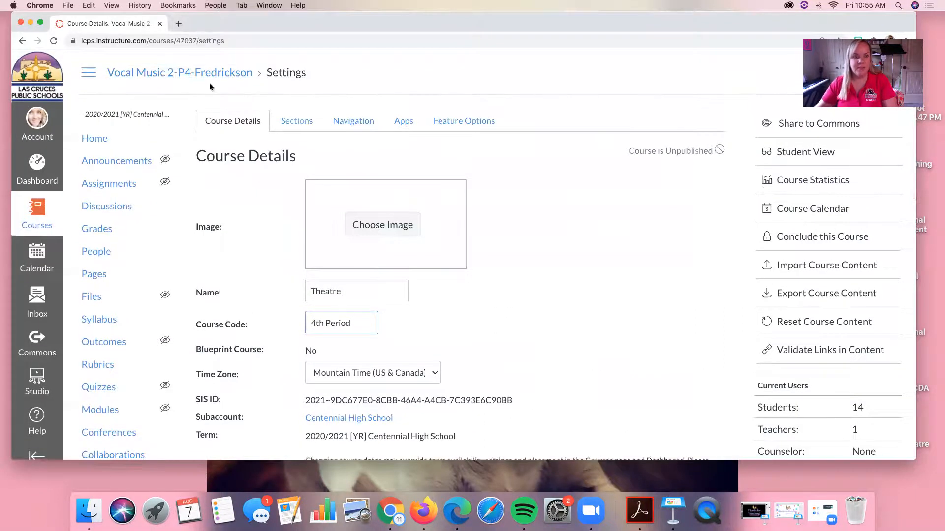
{"action": "scroll", "coordinate": [306, 276], "scroll_direction": "down", "scroll_amount": 15}
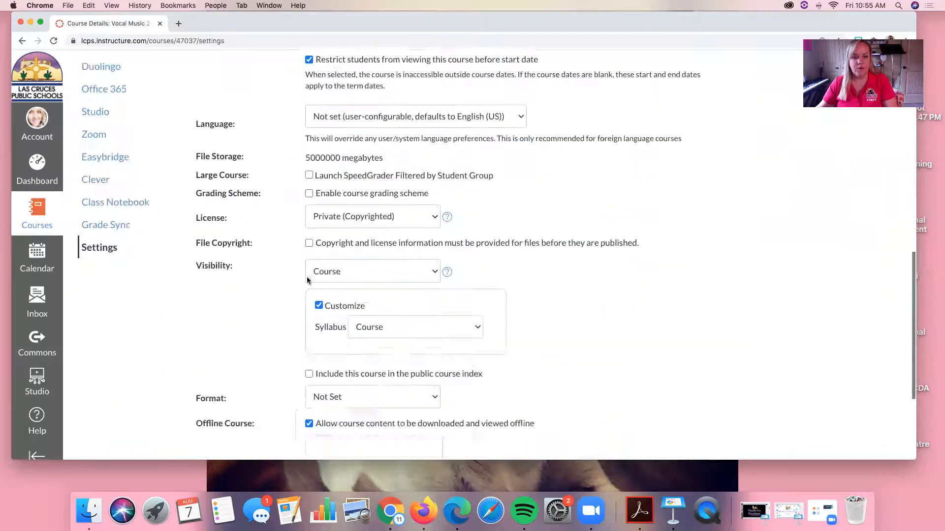
{"action": "left_click", "coordinate": [667, 395]}
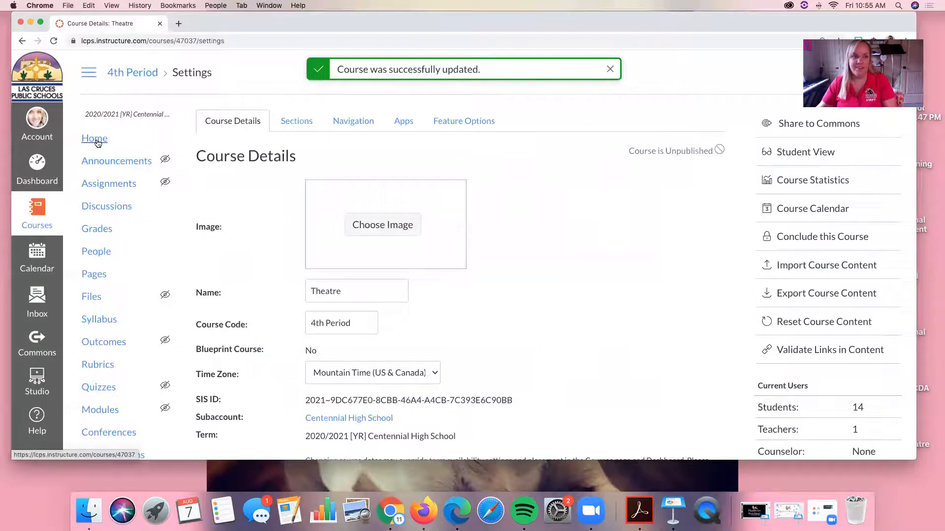
Return to the course home page and check its title, welcome letter and navigation table
{"action": "left_click", "coordinate": [131, 149]}
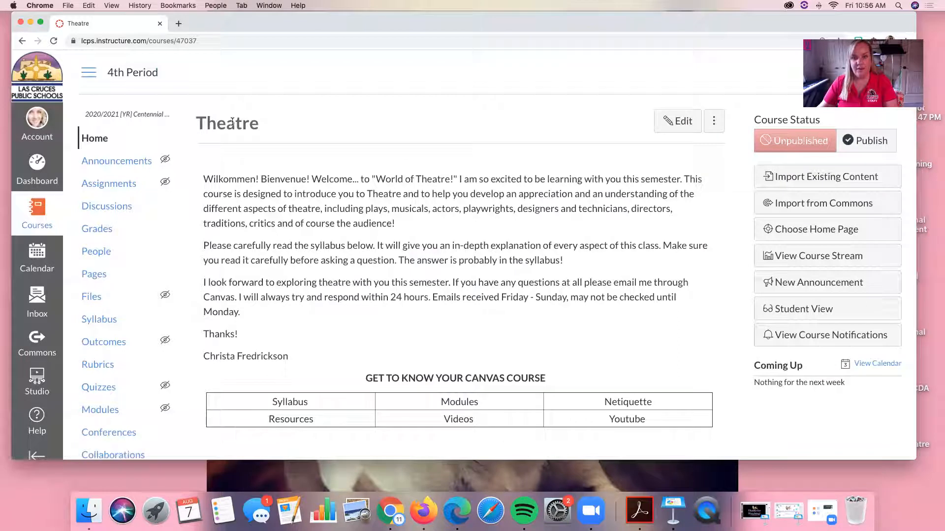
{"action": "scroll", "coordinate": [379, 201], "scroll_direction": "down", "scroll_amount": 1}
{"action": "scroll", "coordinate": [378, 200], "scroll_direction": "up", "scroll_amount": 1}
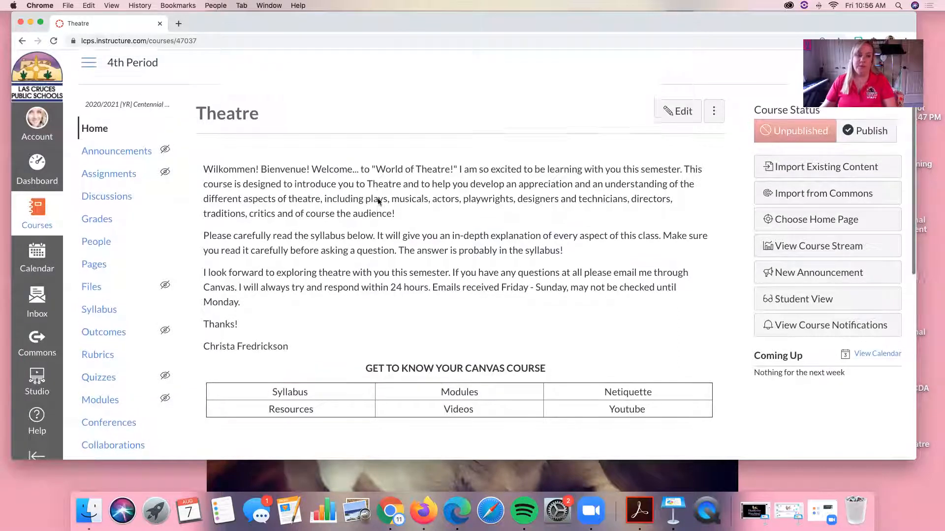
{"action": "scroll", "coordinate": [378, 199], "scroll_direction": "down", "scroll_amount": 1}
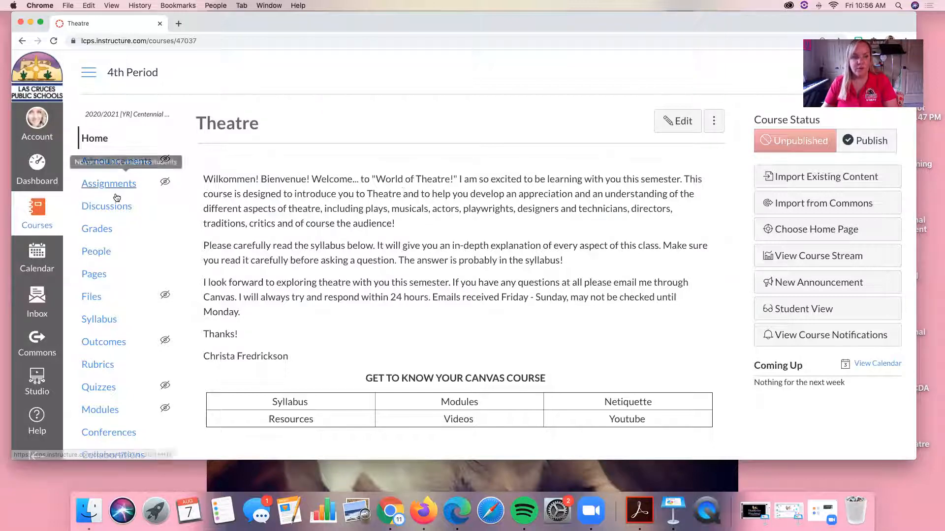
Find the Theatre 101G Fall 2020 Syllabus PDF by searching for "syllabus" and upload it to the course files
{"action": "left_click", "coordinate": [91, 297]}
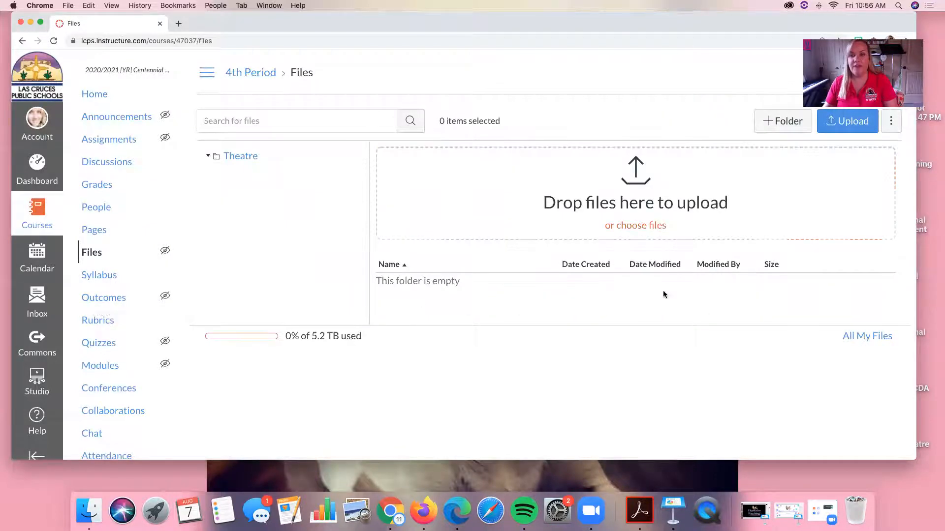
{"action": "left_click", "coordinate": [841, 128]}
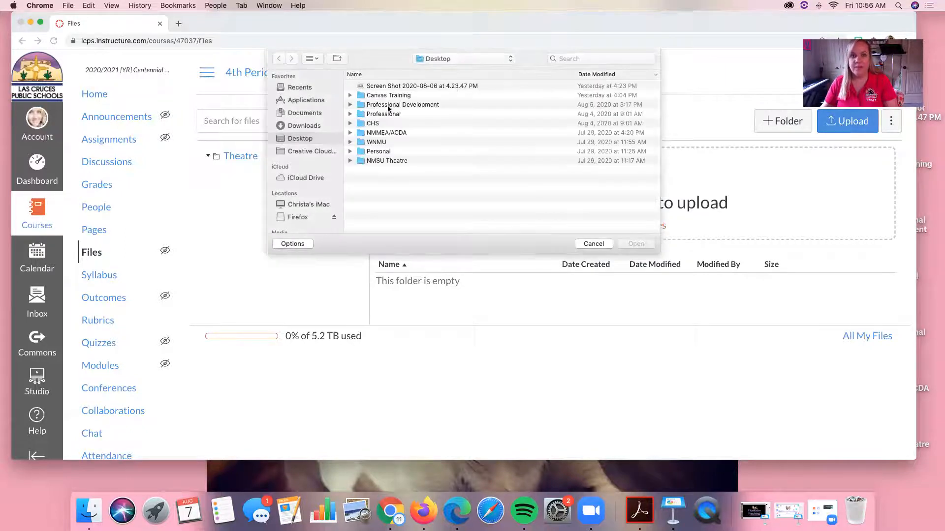
{"action": "left_click", "coordinate": [584, 58]}
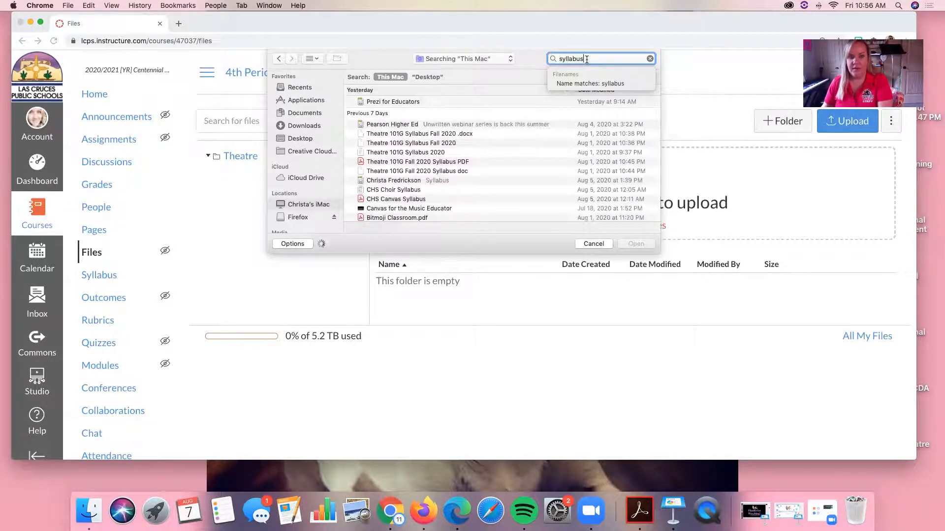
{"action": "scroll", "coordinate": [409, 148], "scroll_direction": "down", "scroll_amount": 1}
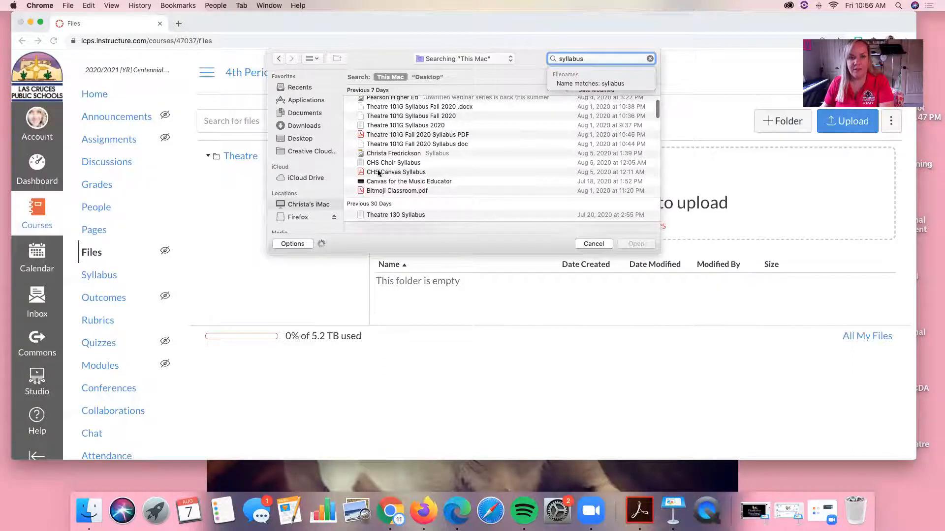
{"action": "left_click", "coordinate": [374, 172]}
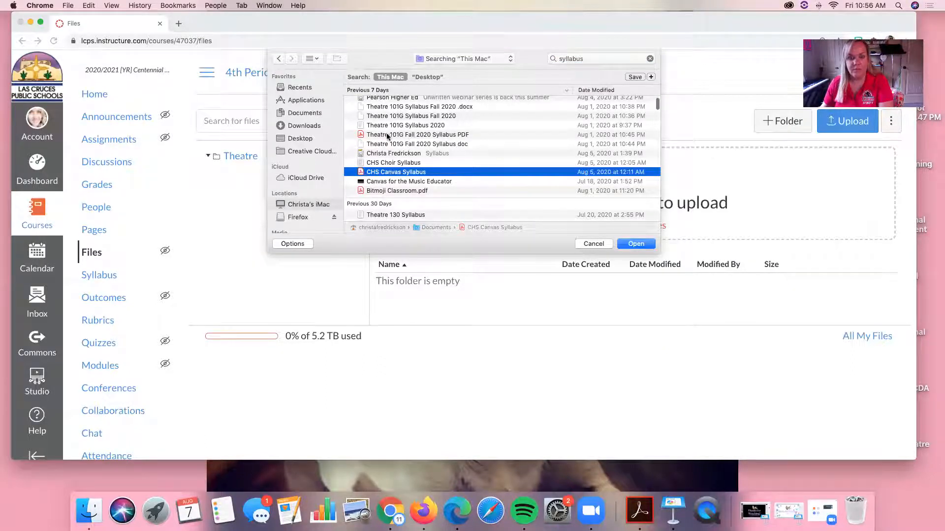
{"action": "left_click", "coordinate": [388, 135]}
{"action": "left_click", "coordinate": [635, 244]}
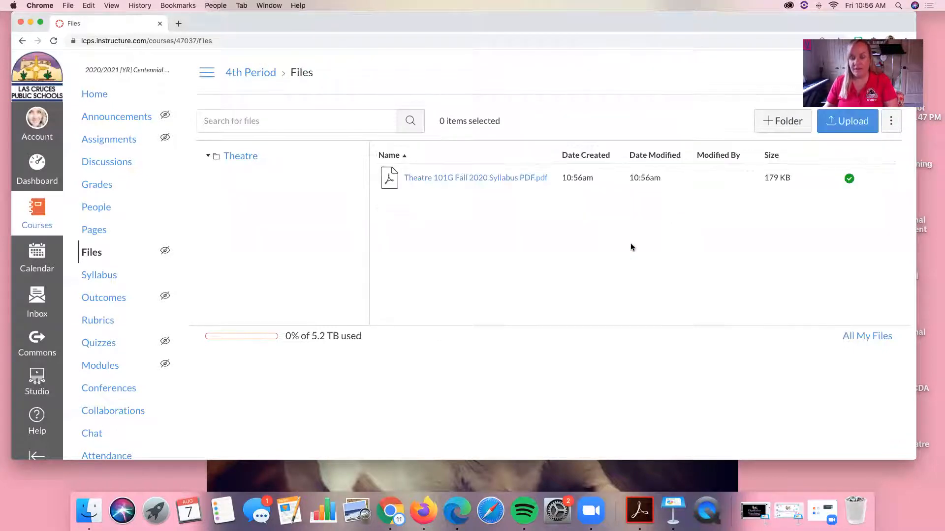
Find CHS Netiquette (2).png by searching for "netiquette" and upload it to the course files
{"action": "left_click", "coordinate": [850, 127]}
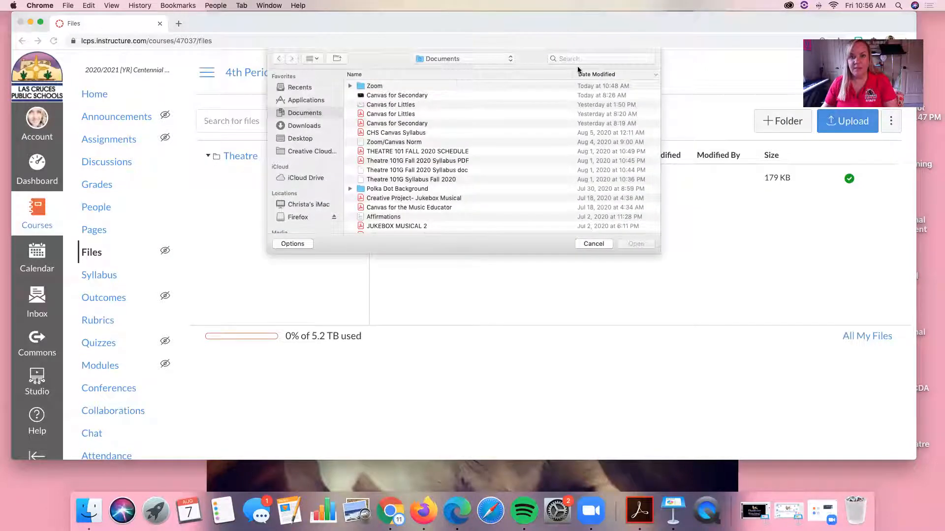
{"action": "left_click", "coordinate": [572, 59]}
{"action": "type", "text": "netiqueet"}
{"action": "key", "text": "BackSpace"}
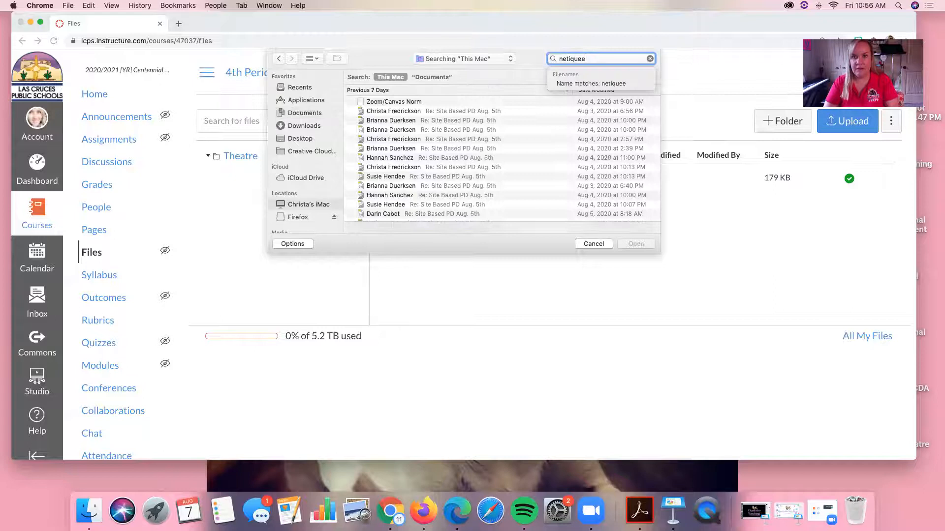
{"action": "type", "text": "te"}
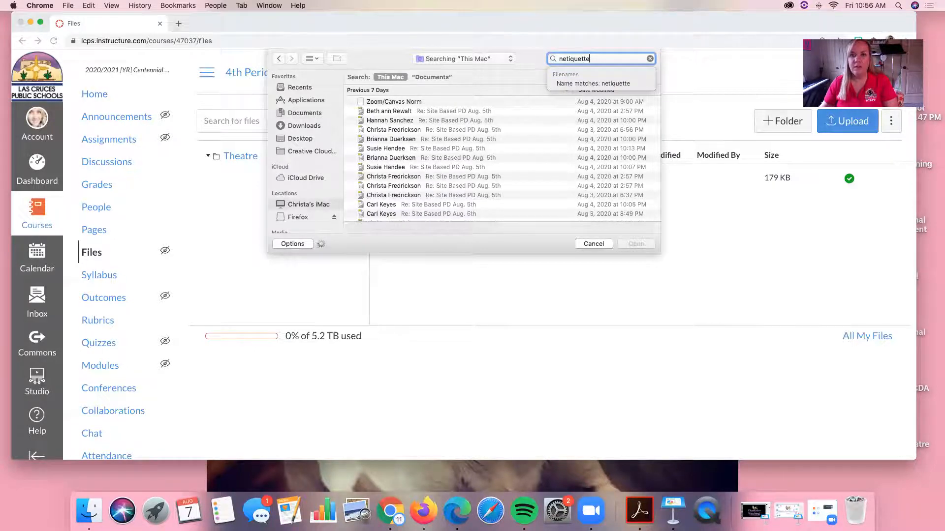
{"action": "scroll", "coordinate": [433, 142], "scroll_direction": "down", "scroll_amount": 5}
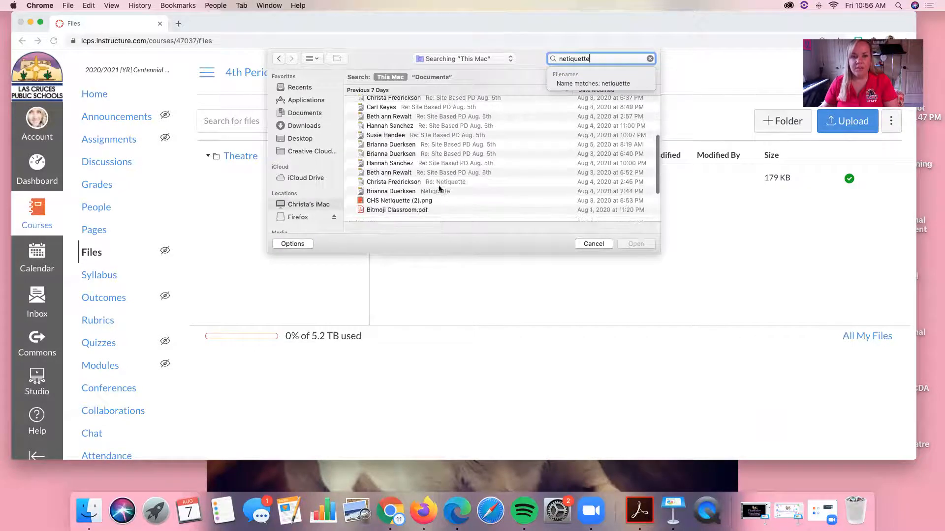
{"action": "left_click", "coordinate": [415, 201]}
{"action": "left_click", "coordinate": [636, 244]}
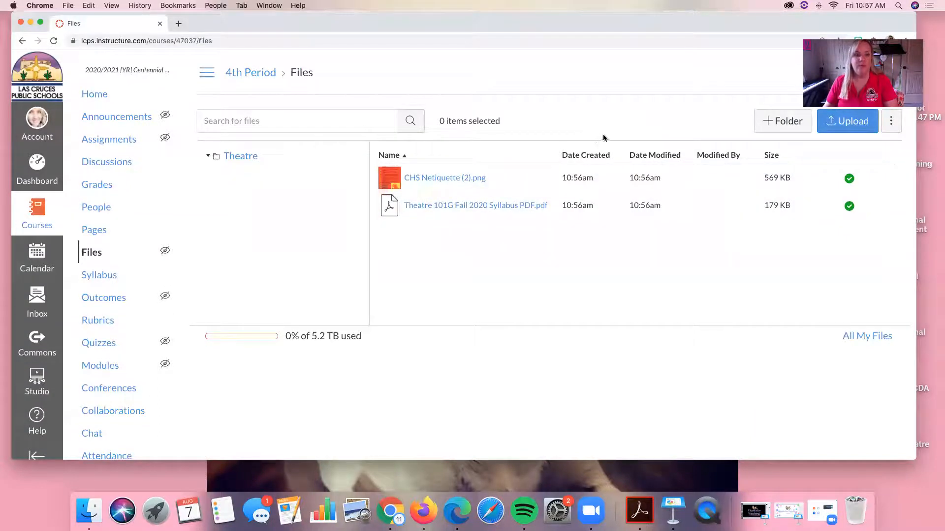
Preview the uploaded CHS Netiquette (2).png and select the preview's full web address
{"action": "left_click", "coordinate": [439, 181]}
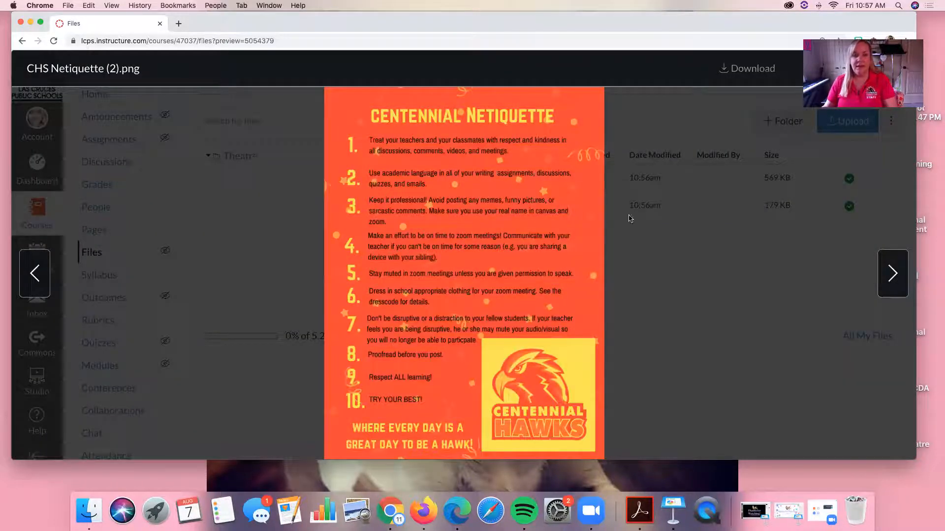
{"action": "left_click", "coordinate": [207, 40]}
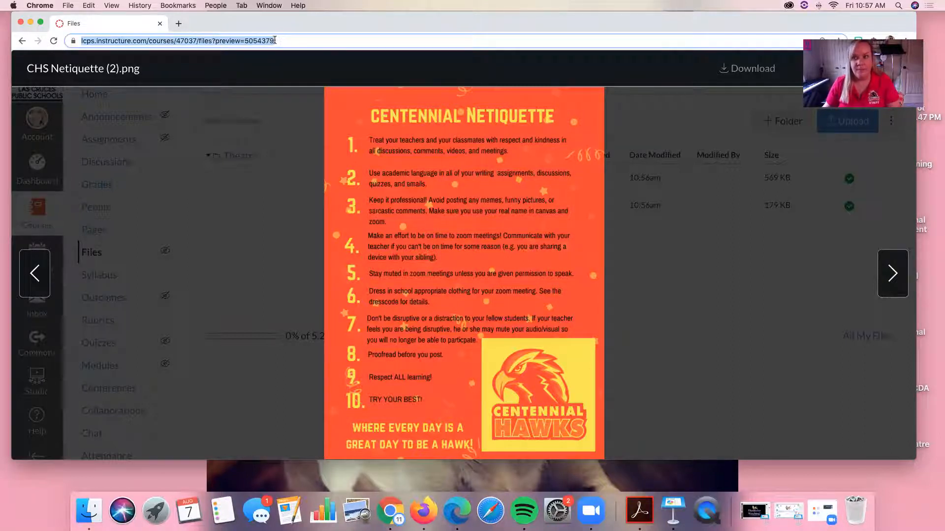
Open the Theatre course's home page in a second browser tab, keeping the netiquette preview open
{"action": "left_click", "coordinate": [178, 23]}
{"action": "type", "text": "lcp"}
{"action": "key", "text": "Return"}
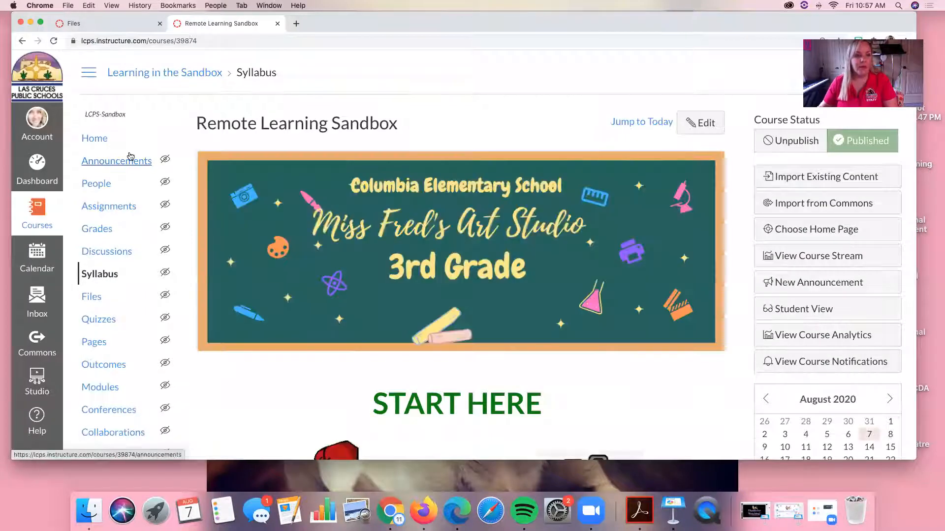
{"action": "left_click", "coordinate": [37, 209]}
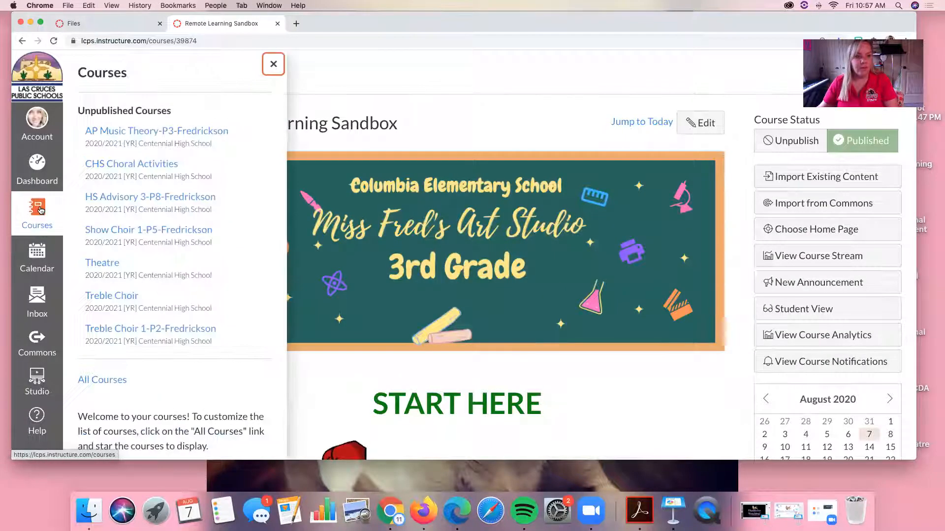
{"action": "left_click", "coordinate": [111, 266]}
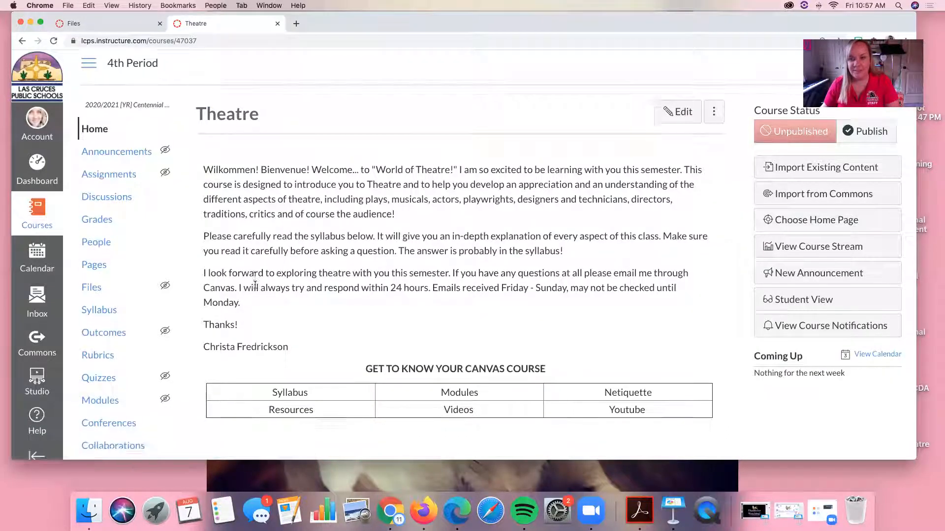
Edit the course home page and link the word "Netiquette" in the table to the copied netiquette preview address
{"action": "scroll", "coordinate": [255, 283], "scroll_direction": "down", "scroll_amount": 2}
{"action": "scroll", "coordinate": [255, 283], "scroll_direction": "up", "scroll_amount": 2}
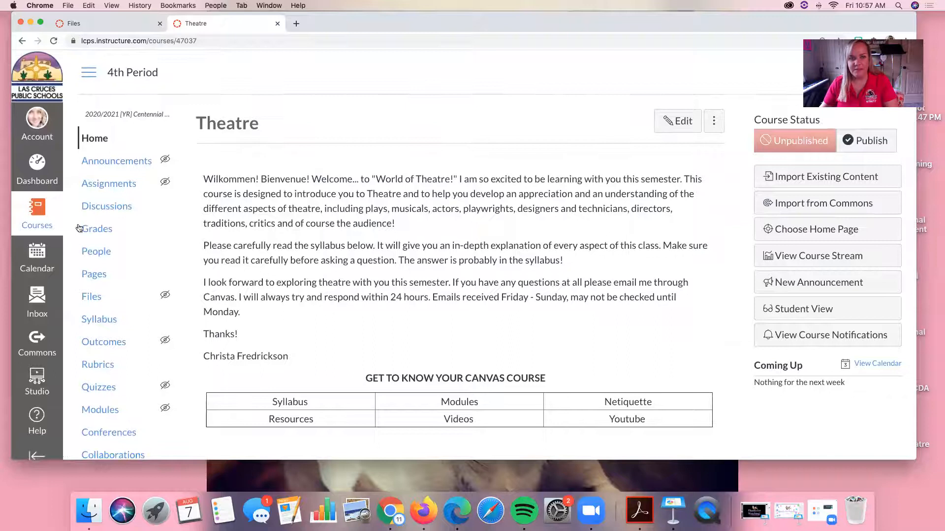
{"action": "left_click", "coordinate": [680, 121]}
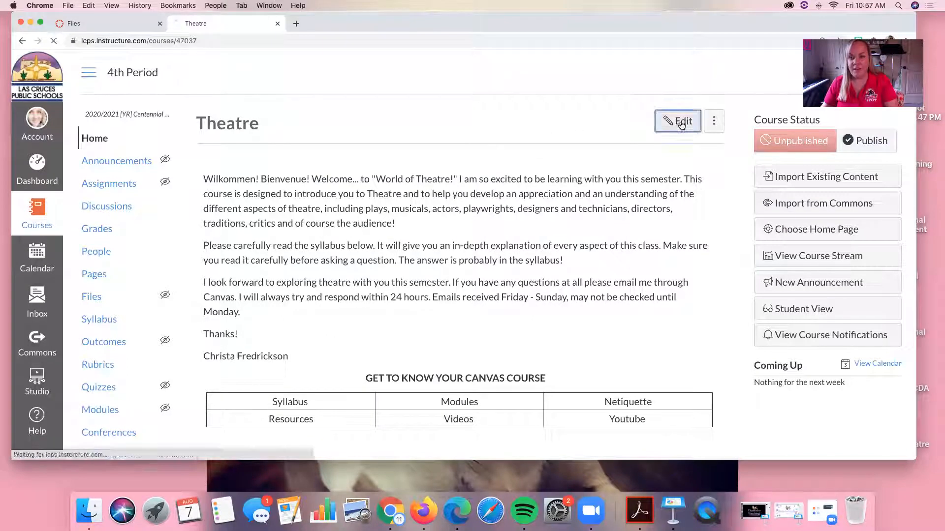
{"action": "scroll", "coordinate": [446, 186], "scroll_direction": "down", "scroll_amount": 5}
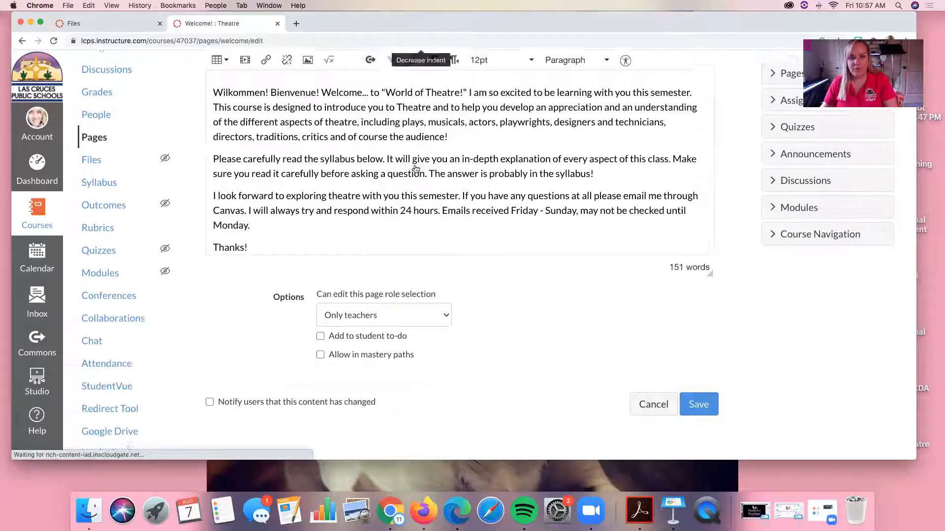
{"action": "scroll", "coordinate": [447, 186], "scroll_direction": "down", "scroll_amount": 5}
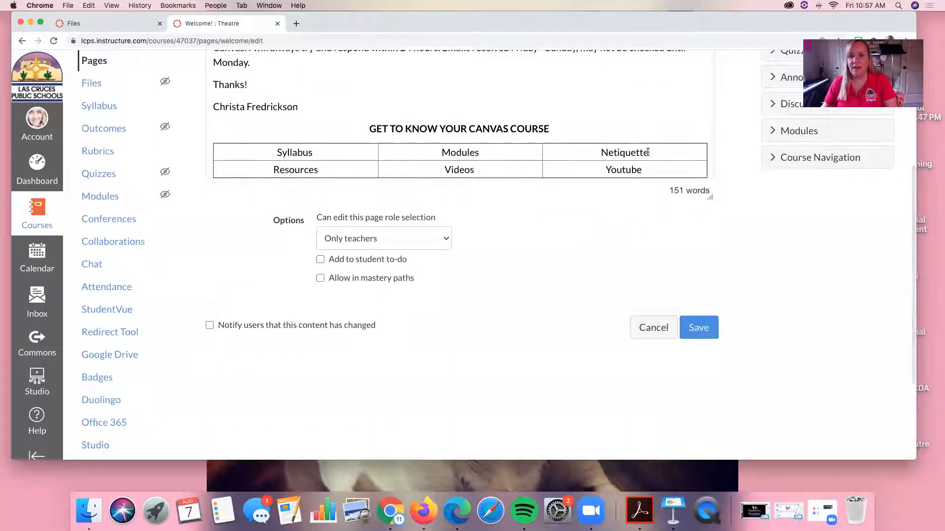
{"action": "left_click_drag", "start_coordinate": [648, 152], "coordinate": [598, 153]}
{"action": "scroll", "coordinate": [392, 109], "scroll_direction": "up", "scroll_amount": 4}
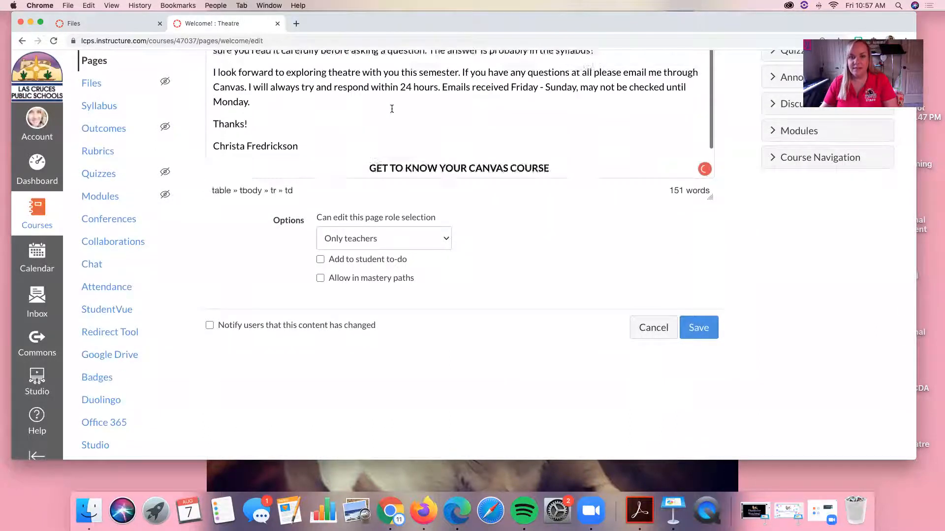
{"action": "scroll", "coordinate": [392, 108], "scroll_direction": "up", "scroll_amount": 5}
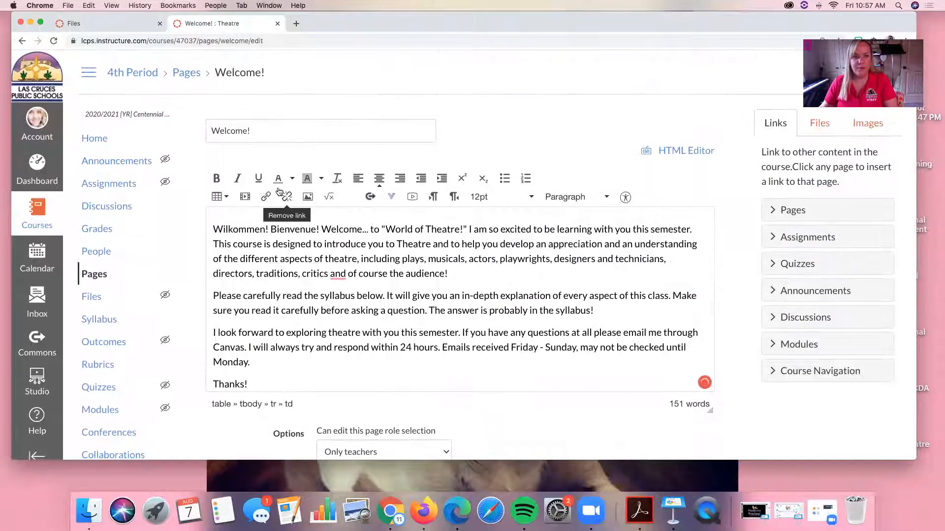
{"action": "left_click", "coordinate": [268, 196]}
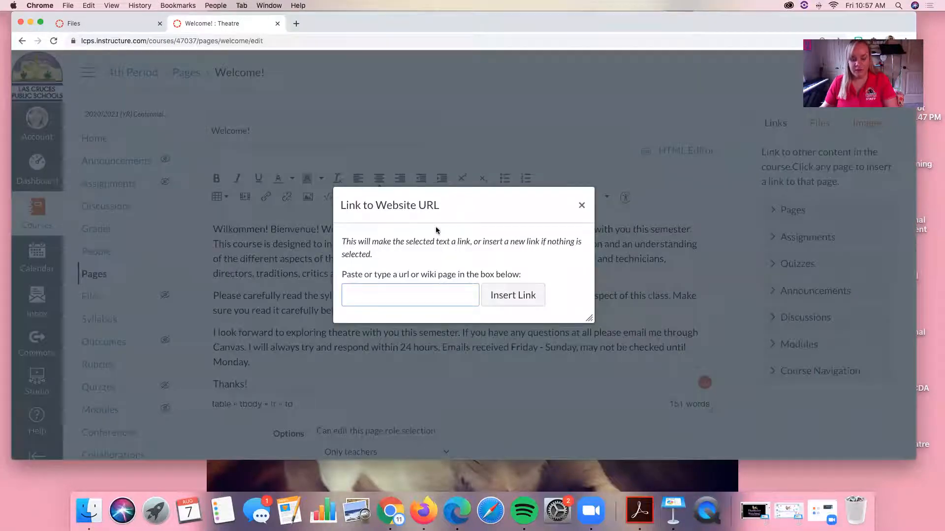
{"action": "type", "text": "https://lcps.instructure.com/courses/47037/files?preview=5053179"}
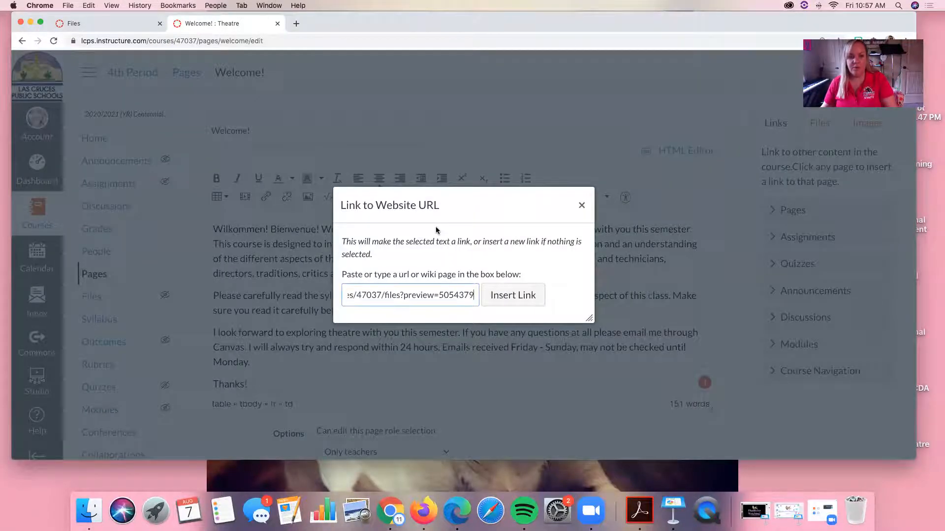
{"action": "left_click", "coordinate": [502, 295]}
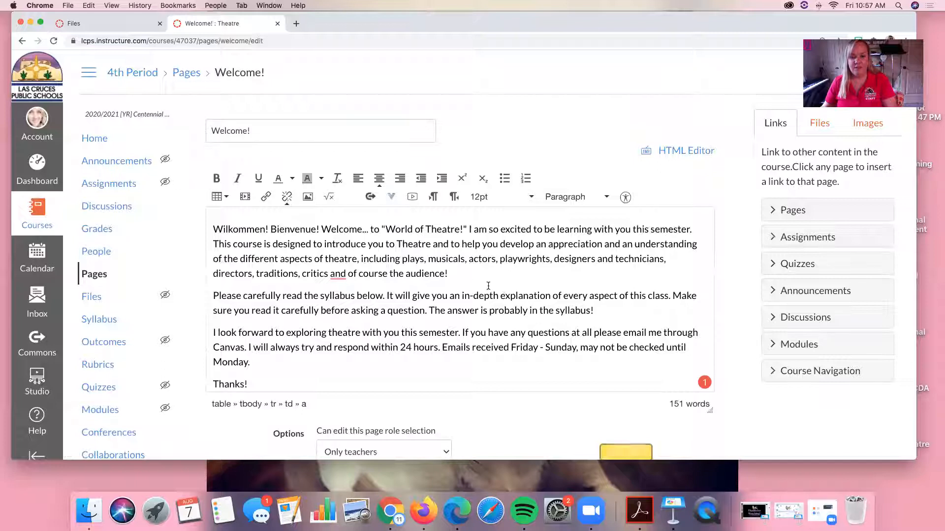
Save the Welcome! page and open its Netiquette link to test it
{"action": "scroll", "coordinate": [488, 285], "scroll_direction": "down", "scroll_amount": 6}
{"action": "left_click", "coordinate": [709, 402]}
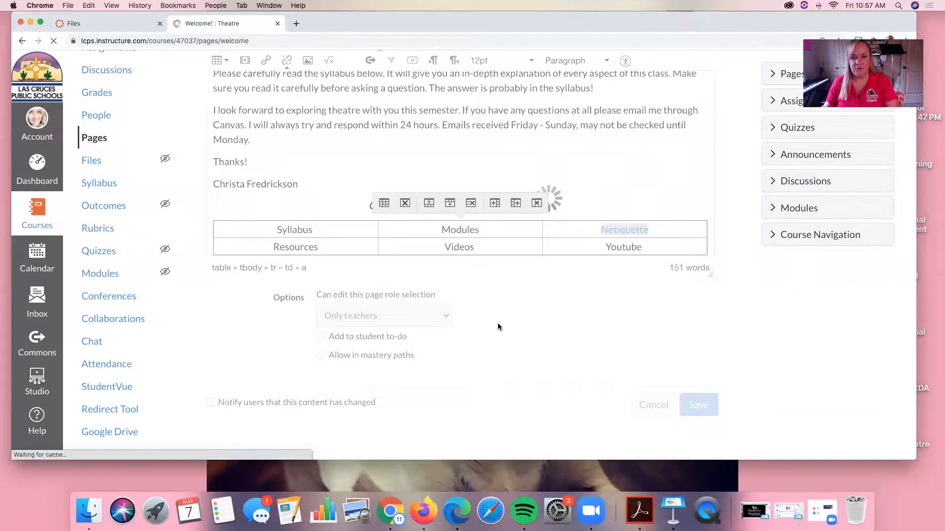
{"action": "scroll", "coordinate": [590, 276], "scroll_direction": "down", "scroll_amount": 5}
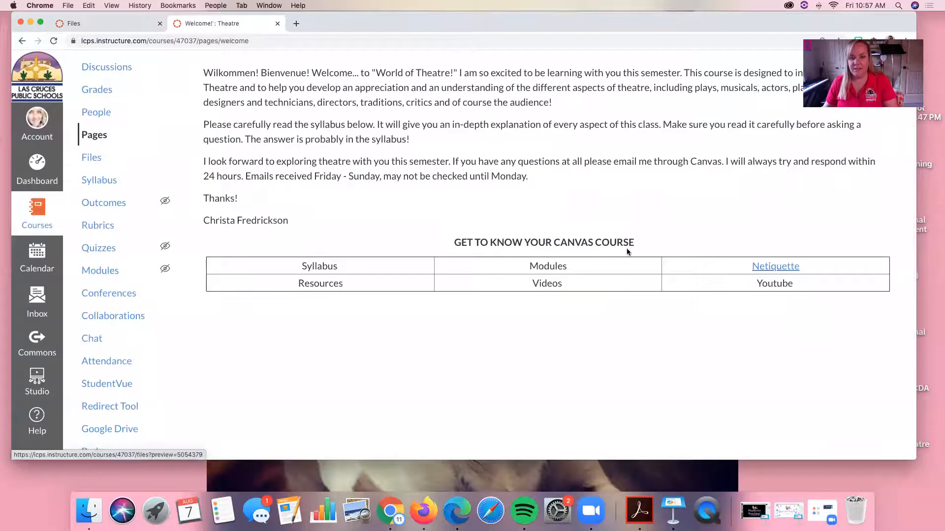
{"action": "scroll", "coordinate": [680, 248], "scroll_direction": "up", "scroll_amount": 3}
{"action": "scroll", "coordinate": [681, 249], "scroll_direction": "down", "scroll_amount": 3}
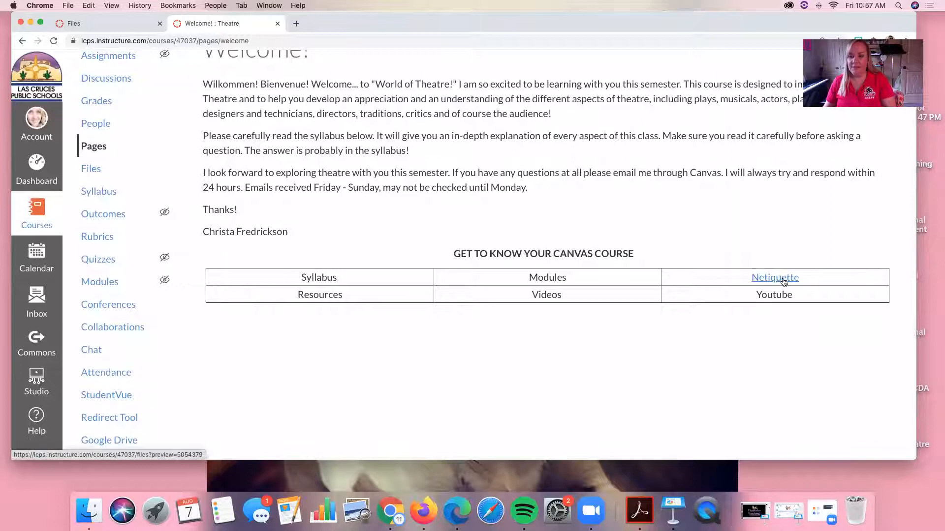
{"action": "left_click", "coordinate": [783, 279]}
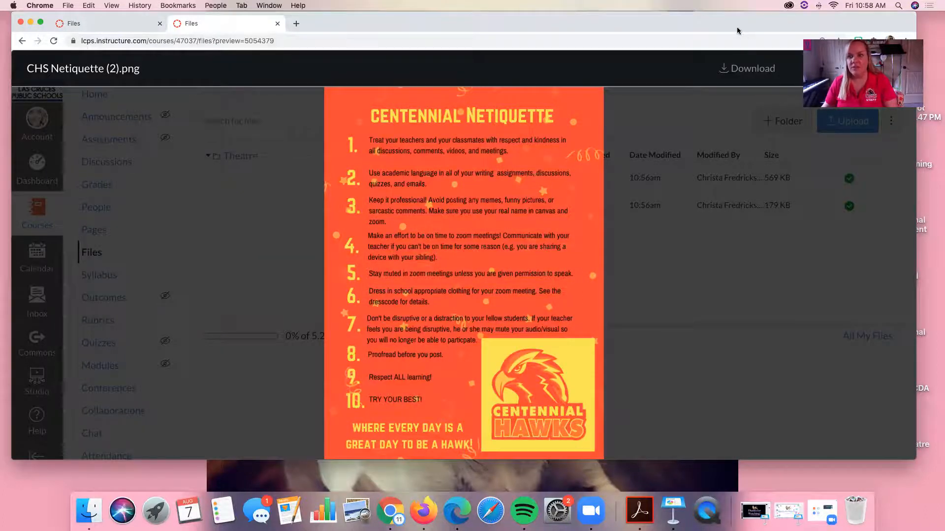
Close the netiquette preview and return to the course home page in this browser tab
{"action": "left_click_drag", "start_coordinate": [737, 28], "coordinate": [706, 82]}
{"action": "left_click", "coordinate": [854, 122]}
{"action": "left_click_drag", "start_coordinate": [519, 80], "coordinate": [554, 30]}
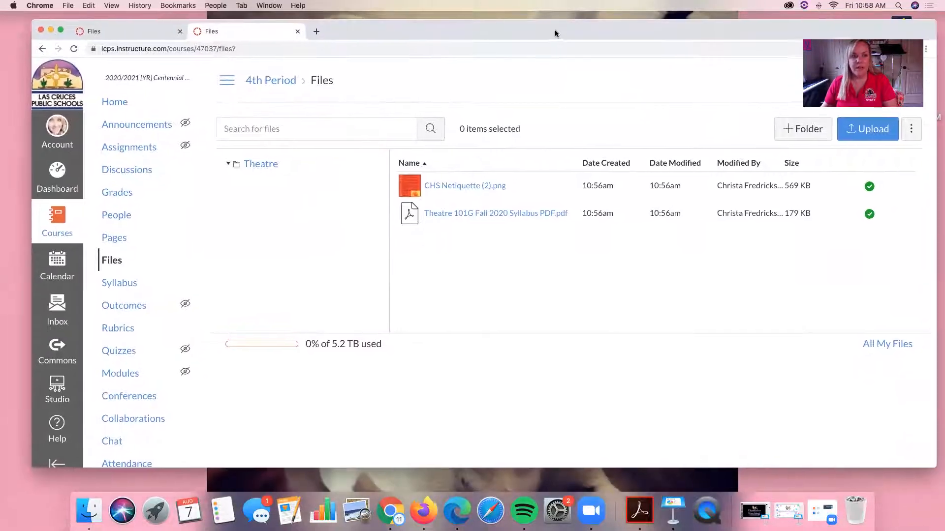
{"action": "left_click", "coordinate": [113, 103]}
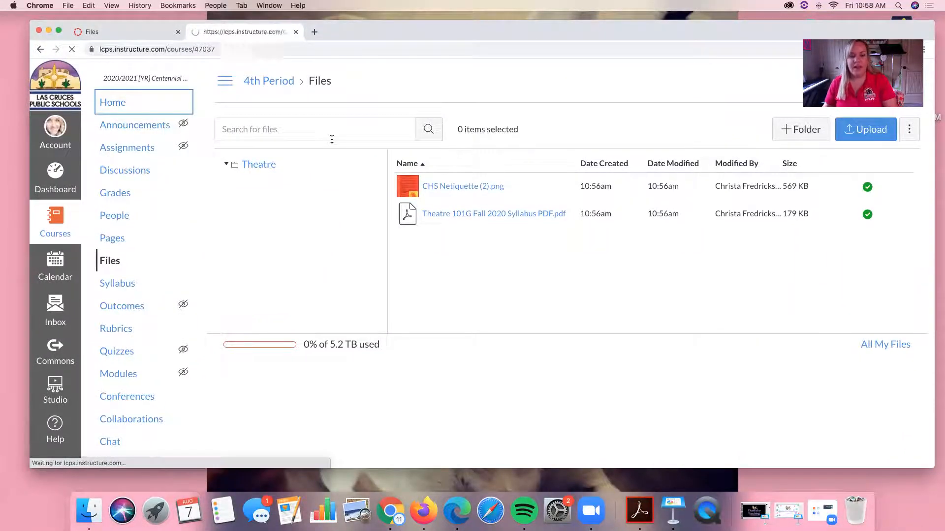
In the other browser tab, preview Theatre 101G Fall 2020 Syllabus PDF.pdf instead of the netiquette file and copy the preview's web address
{"action": "left_click", "coordinate": [125, 29]}
{"action": "left_click_drag", "start_coordinate": [734, 37], "coordinate": [686, 94]}
{"action": "left_click", "coordinate": [854, 134]}
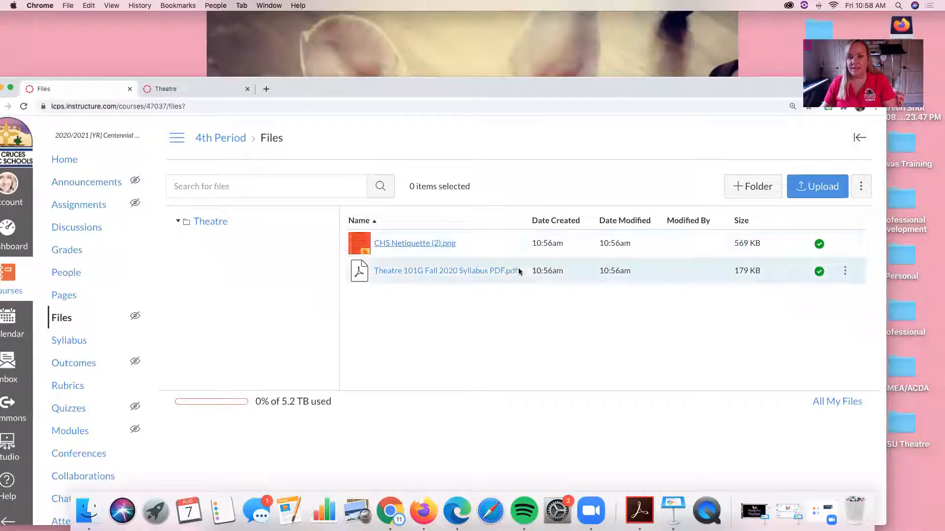
{"action": "left_click", "coordinate": [451, 271]}
{"action": "left_click", "coordinate": [251, 108]}
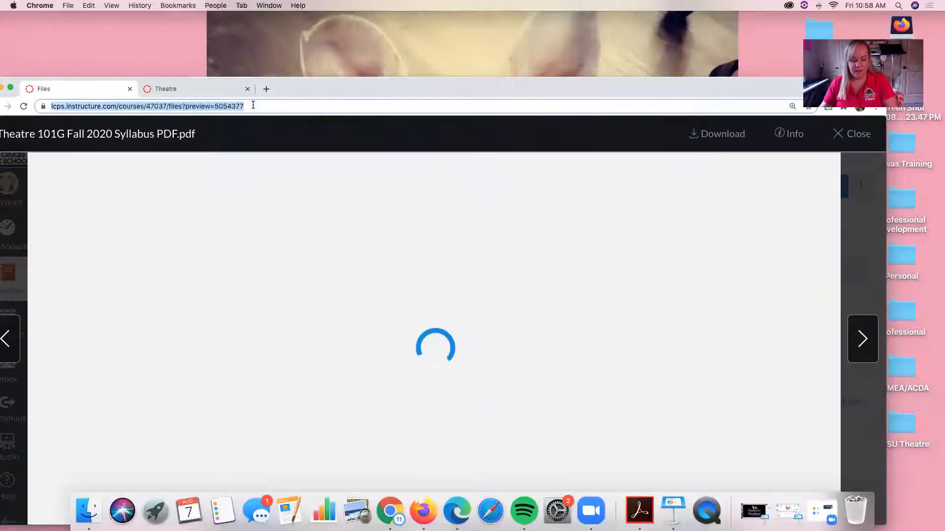
Edit the course home page, link the word "Syllabus" in the table to the copied syllabus preview address, and save the page
{"action": "left_click", "coordinate": [190, 89]}
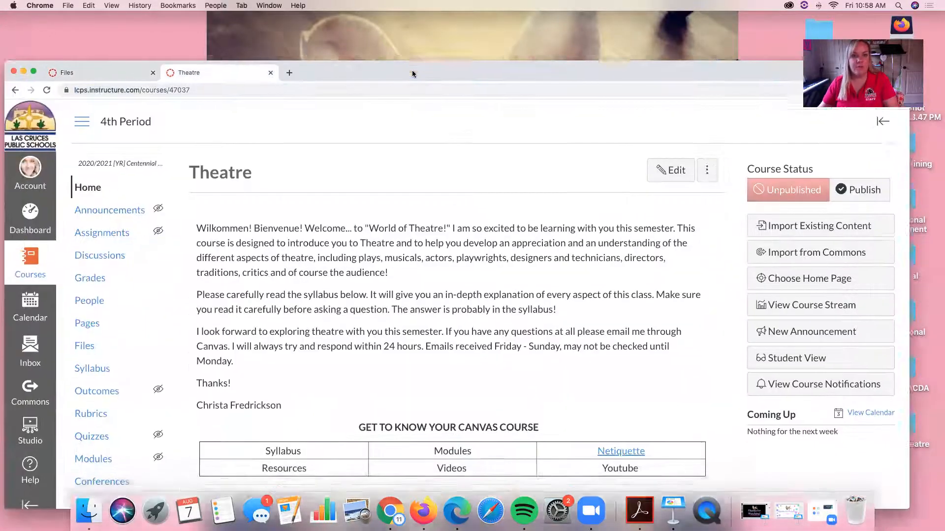
{"action": "left_click_drag", "start_coordinate": [393, 87], "coordinate": [434, 22]}
{"action": "left_click", "coordinate": [689, 121]}
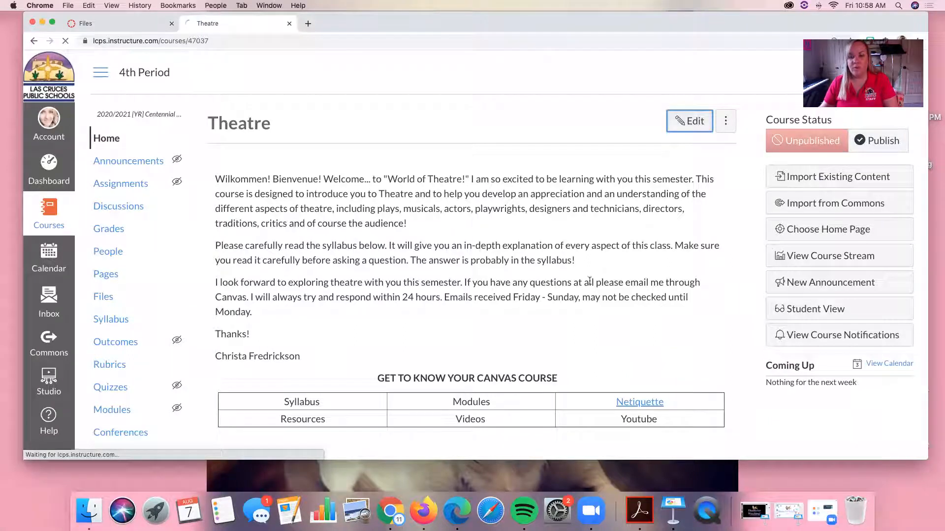
{"action": "scroll", "coordinate": [550, 271], "scroll_direction": "down", "scroll_amount": 10}
{"action": "scroll", "coordinate": [340, 269], "scroll_direction": "down", "scroll_amount": 5}
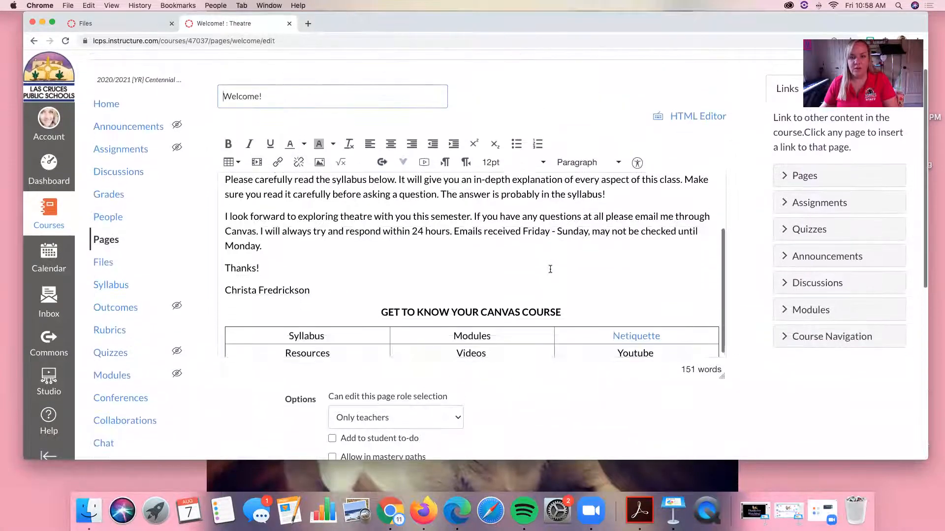
{"action": "left_click_drag", "start_coordinate": [332, 257], "coordinate": [292, 257]}
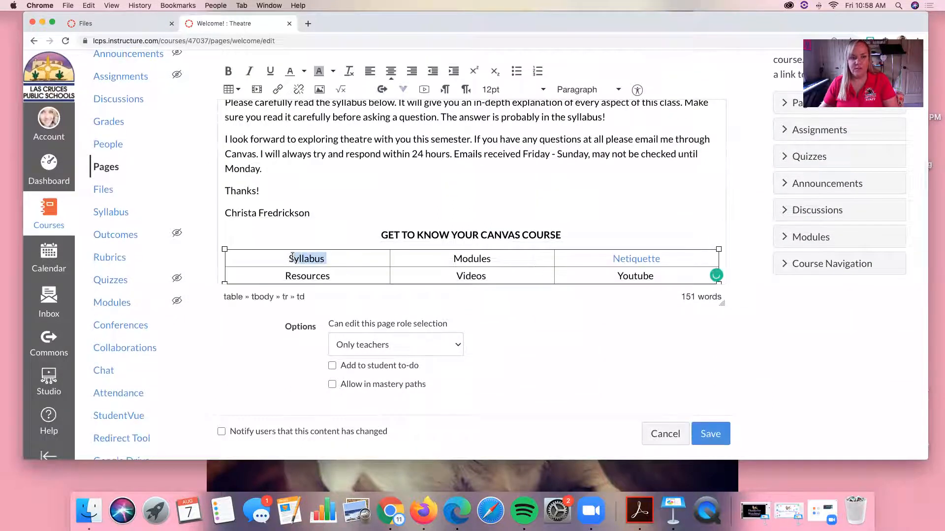
{"action": "scroll", "coordinate": [289, 231], "scroll_direction": "up", "scroll_amount": 3}
{"action": "left_click", "coordinate": [282, 92]}
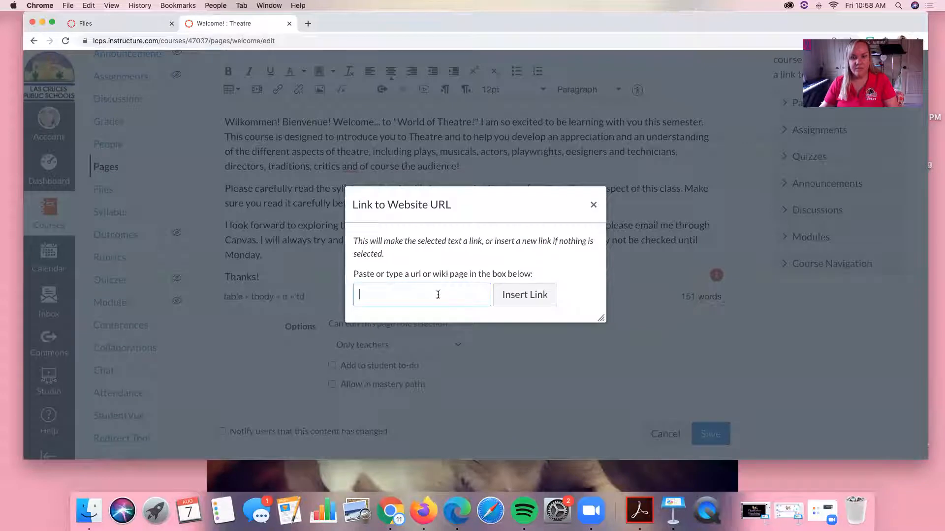
{"action": "key", "text": "super+v"}
{"action": "left_click", "coordinate": [538, 295]}
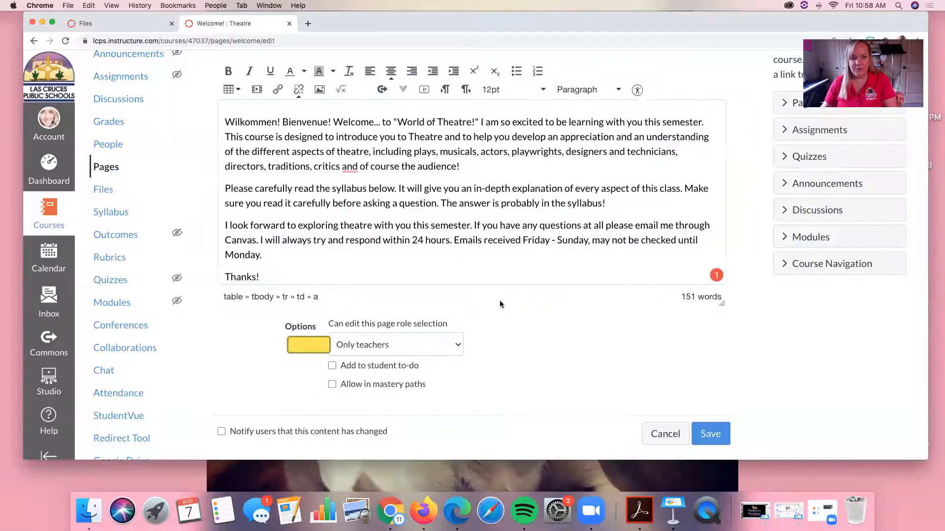
{"action": "scroll", "coordinate": [500, 301], "scroll_direction": "down", "scroll_amount": 3}
{"action": "scroll", "coordinate": [486, 199], "scroll_direction": "down", "scroll_amount": 3}
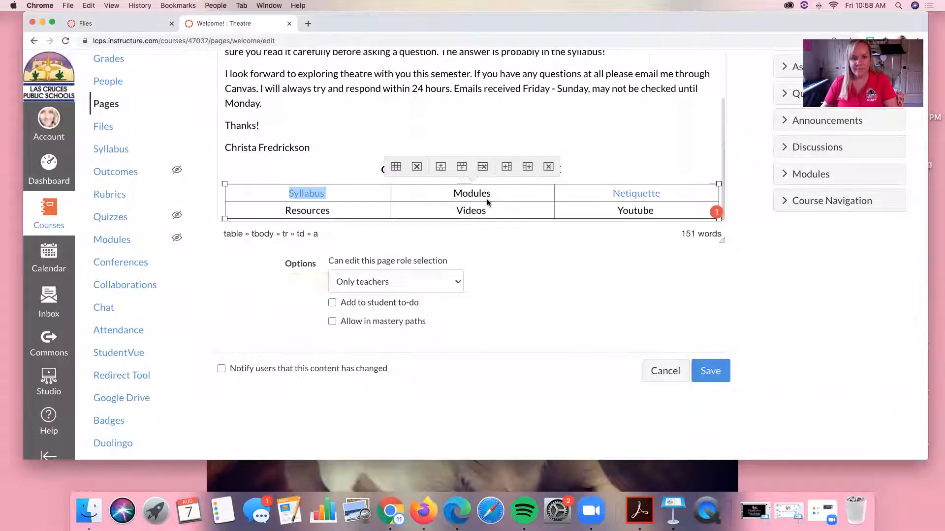
{"action": "left_click", "coordinate": [695, 370]}
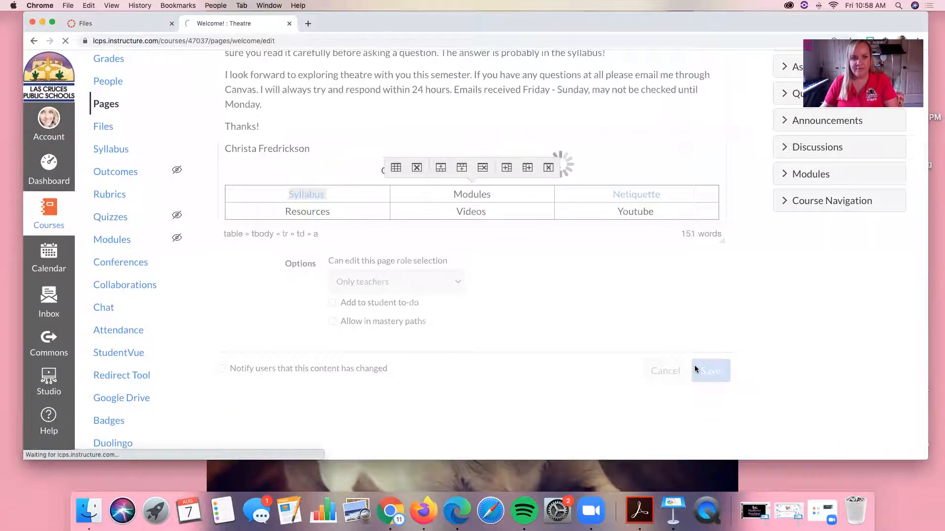
In the other browser tab, close the syllabus preview, open the course's Modules page and copy its web address
{"action": "left_click", "coordinate": [114, 23]}
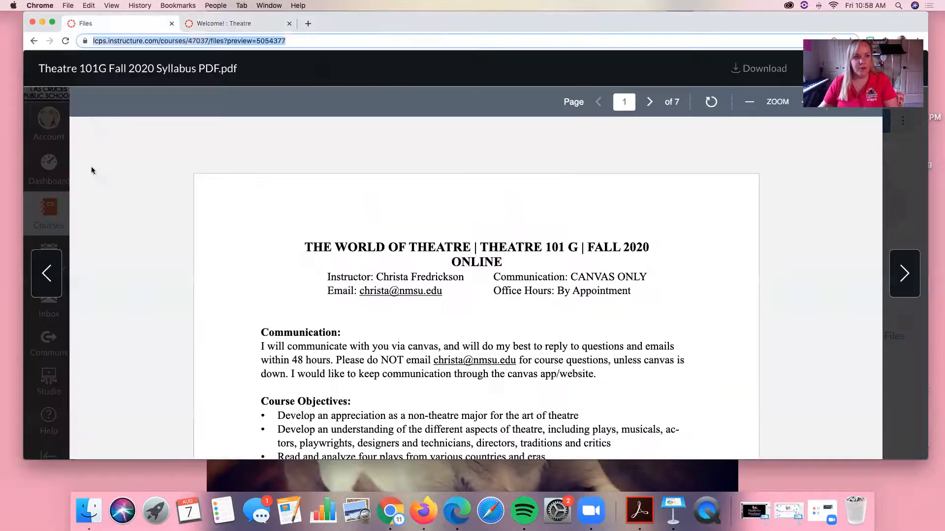
{"action": "left_click_drag", "start_coordinate": [743, 48], "coordinate": [709, 86]}
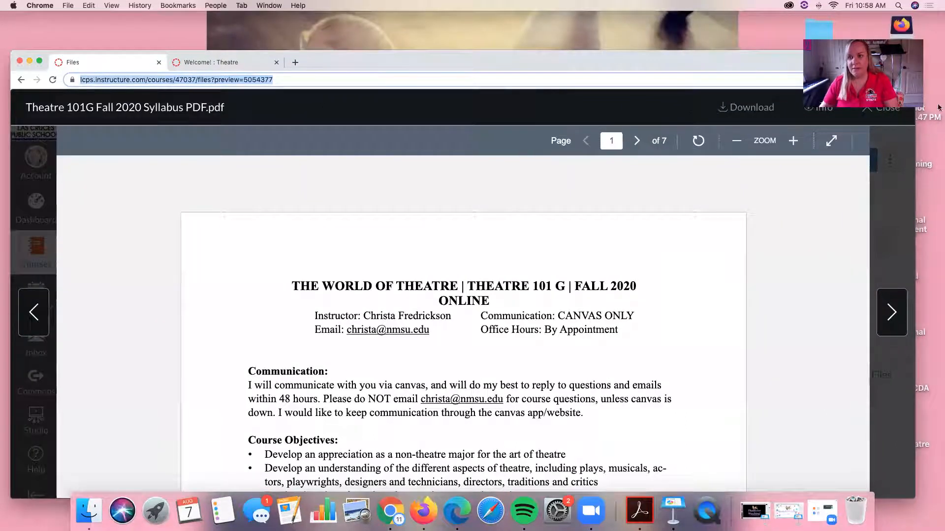
{"action": "left_click", "coordinate": [883, 107]}
{"action": "left_click", "coordinate": [99, 135]}
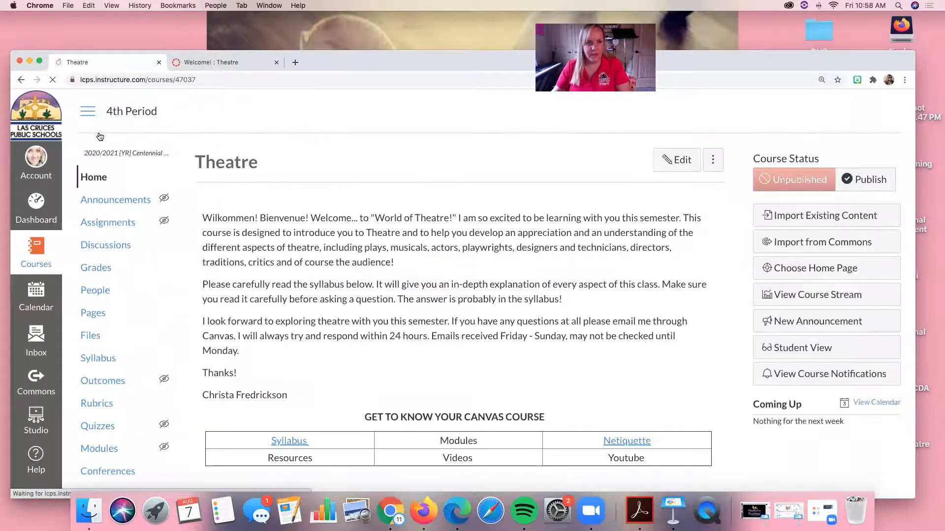
{"action": "scroll", "coordinate": [97, 248], "scroll_direction": "down", "scroll_amount": 3}
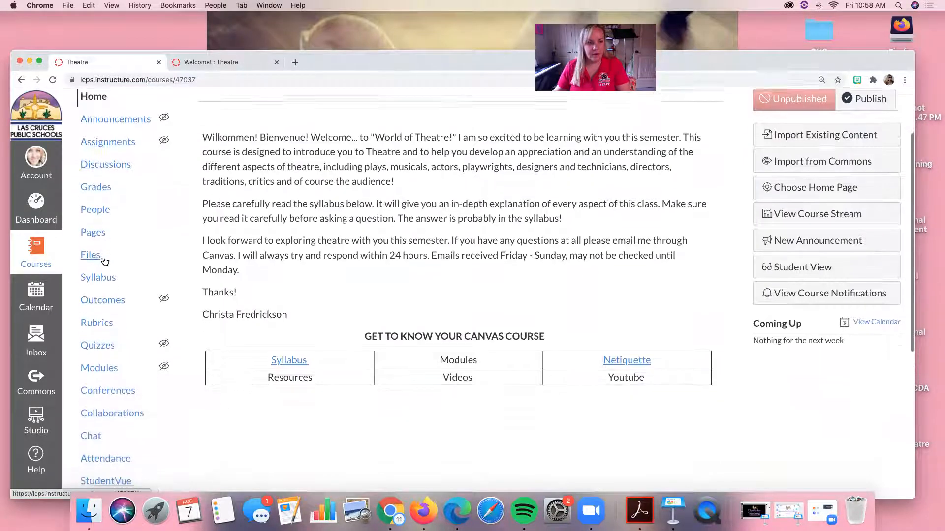
{"action": "left_click", "coordinate": [106, 360]}
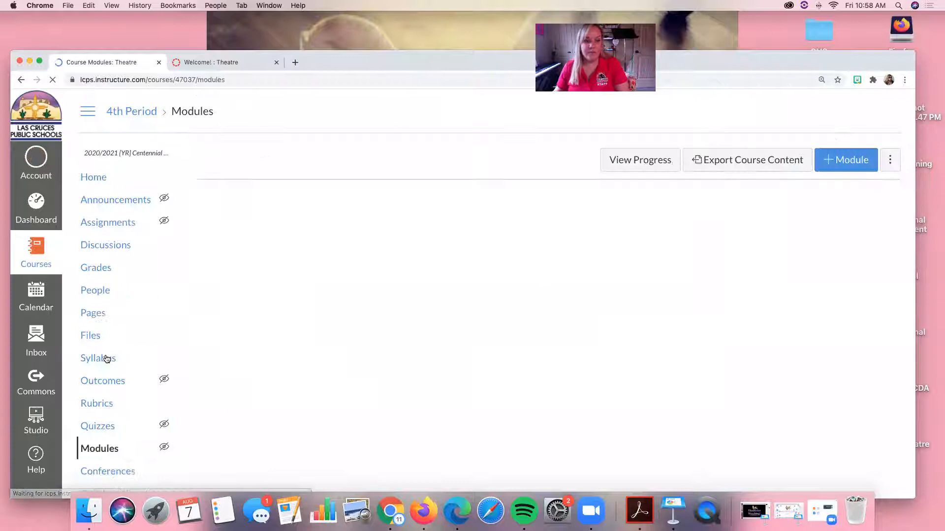
{"action": "left_click", "coordinate": [278, 80]}
{"action": "key", "text": "cmd+c"}
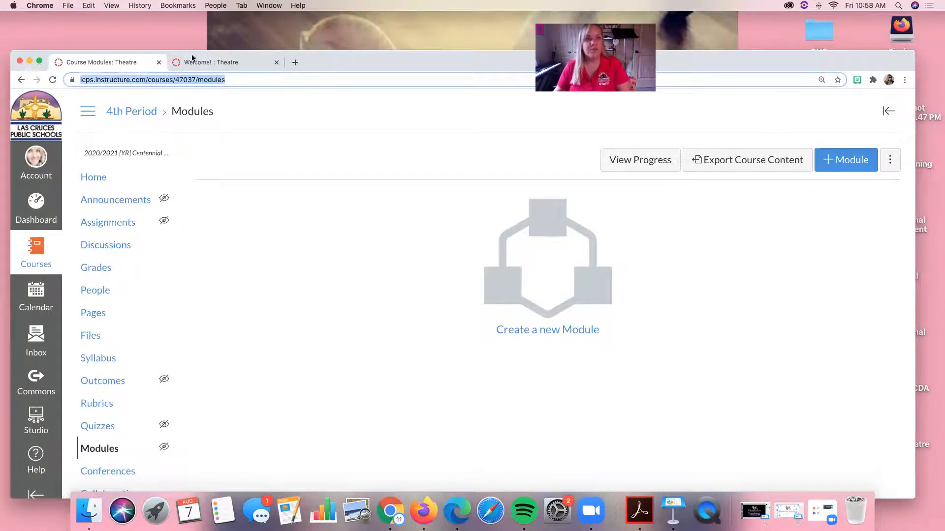
Edit the Welcome! page, link the word "Modules" in the table to the copied Modules page address, and save the page
{"action": "left_click", "coordinate": [264, 69]}
{"action": "left_click_drag", "start_coordinate": [264, 69], "coordinate": [276, 30]}
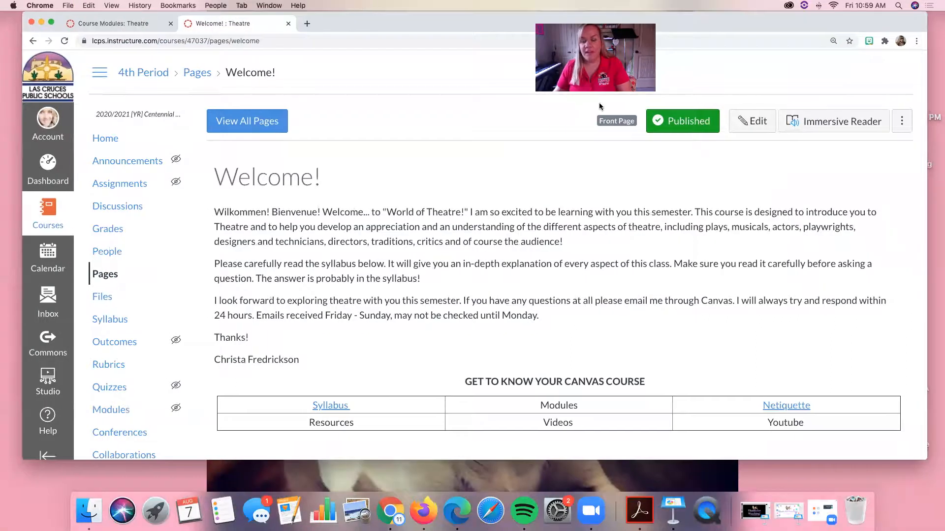
{"action": "left_click", "coordinate": [750, 121]}
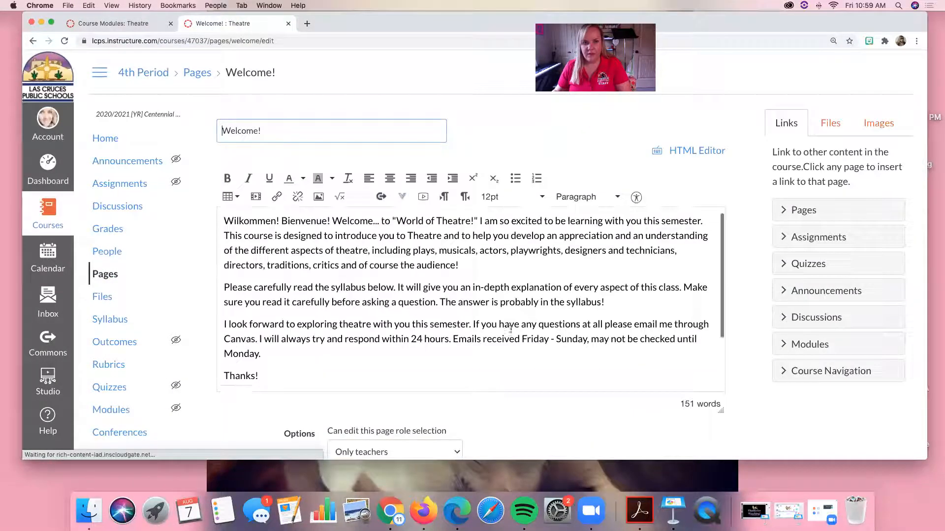
{"action": "scroll", "coordinate": [511, 328], "scroll_direction": "down", "scroll_amount": 3}
{"action": "double_click", "coordinate": [489, 366]}
{"action": "key", "text": "cmd+v"}
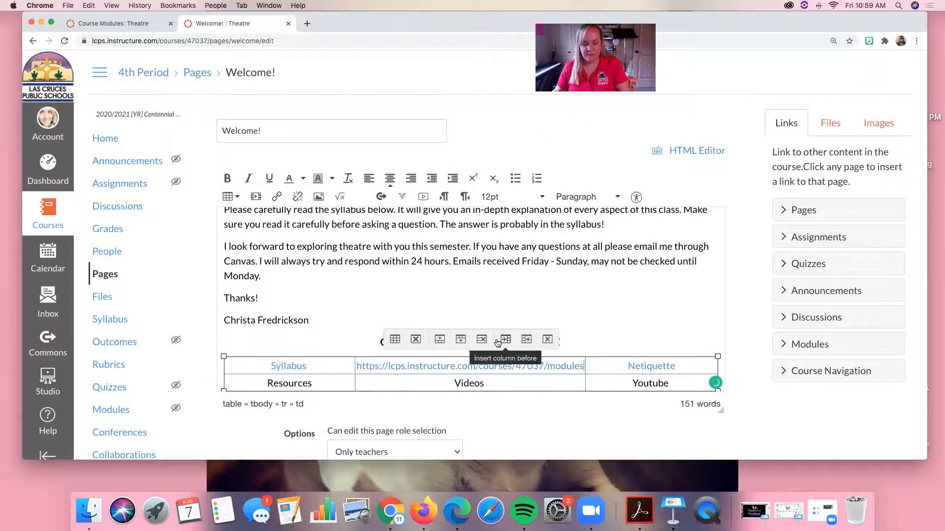
{"action": "key", "text": "cmd+z"}
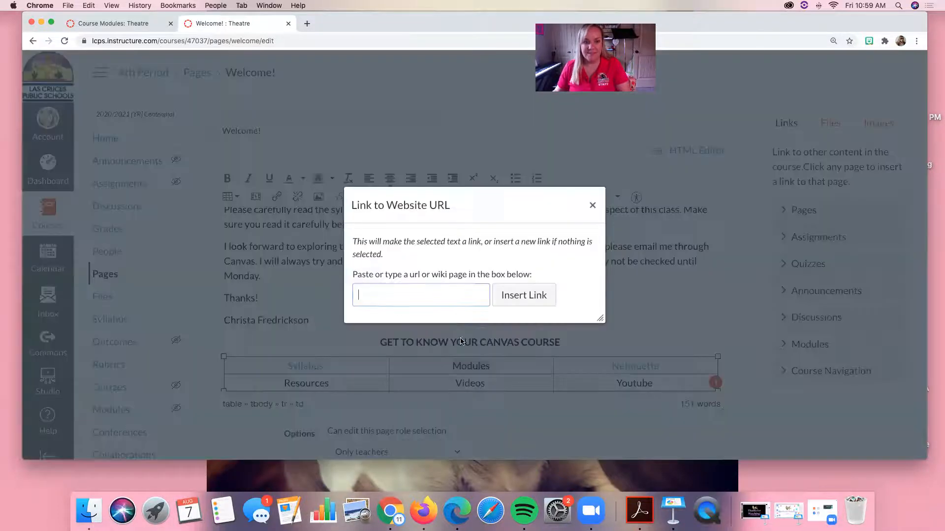
{"action": "left_click", "coordinate": [277, 196]}
{"action": "key", "text": "cmd+v"}
{"action": "left_click", "coordinate": [510, 295]}
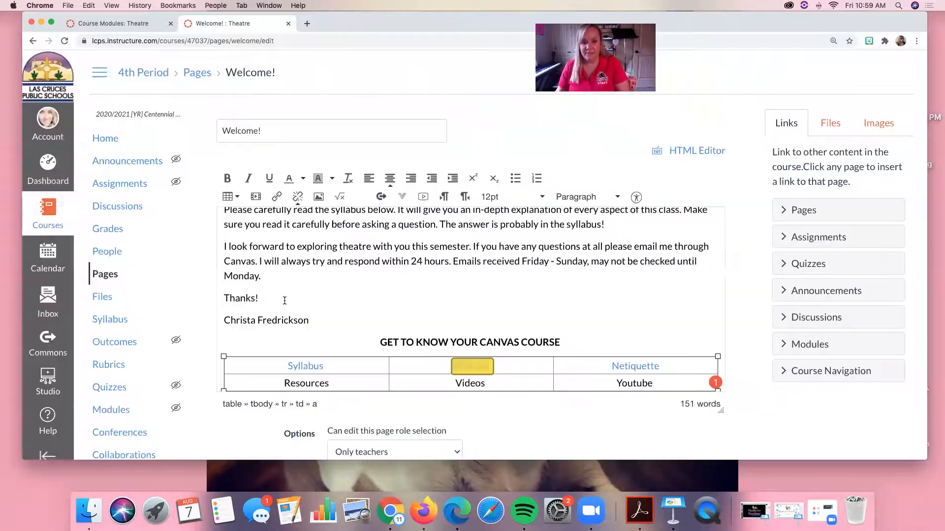
{"action": "scroll", "coordinate": [624, 326], "scroll_direction": "down", "scroll_amount": 3}
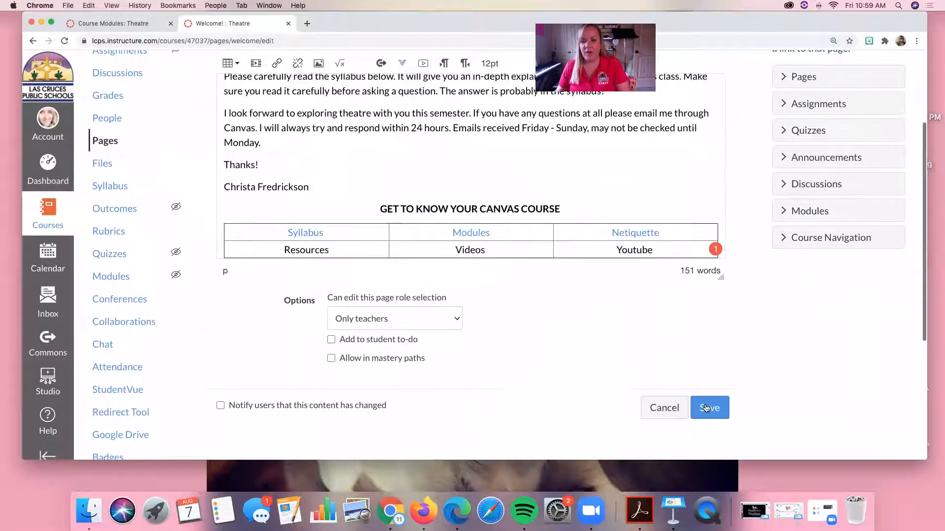
{"action": "left_click", "coordinate": [709, 408]}
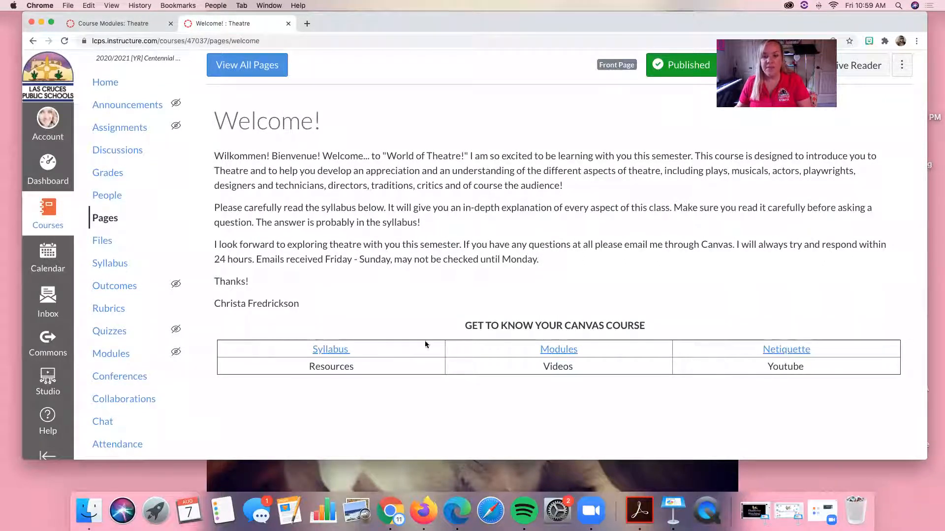
{"action": "scroll", "coordinate": [462, 168], "scroll_direction": "up", "scroll_amount": 2}
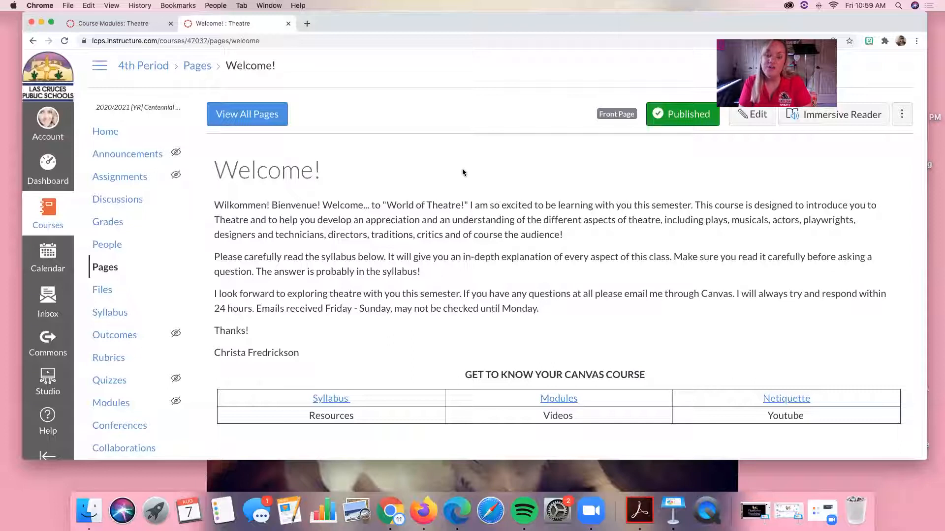
{"action": "scroll", "coordinate": [463, 172], "scroll_direction": "up", "scroll_amount": 1}
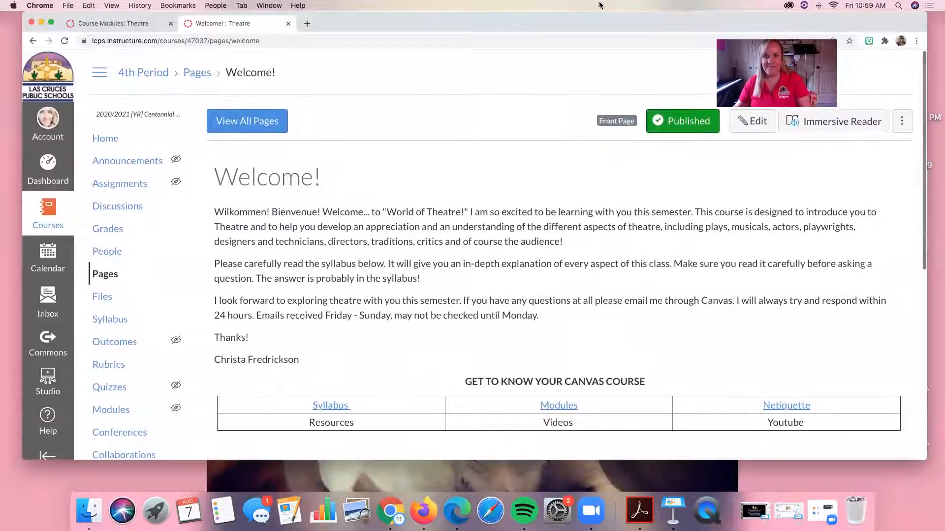